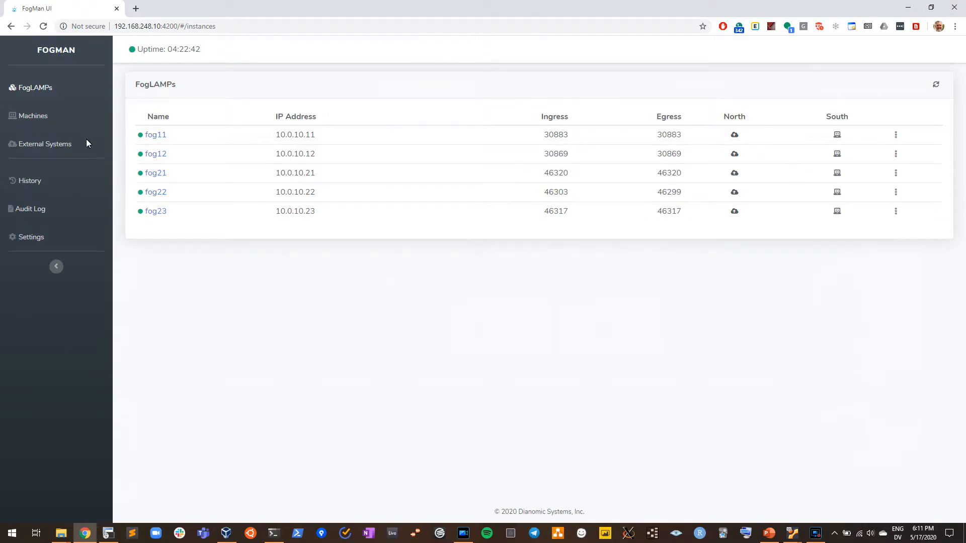
- Review the machines and external systems with their connected FogLAMPs, and return to the list of FogLAMPs
click(43, 117)
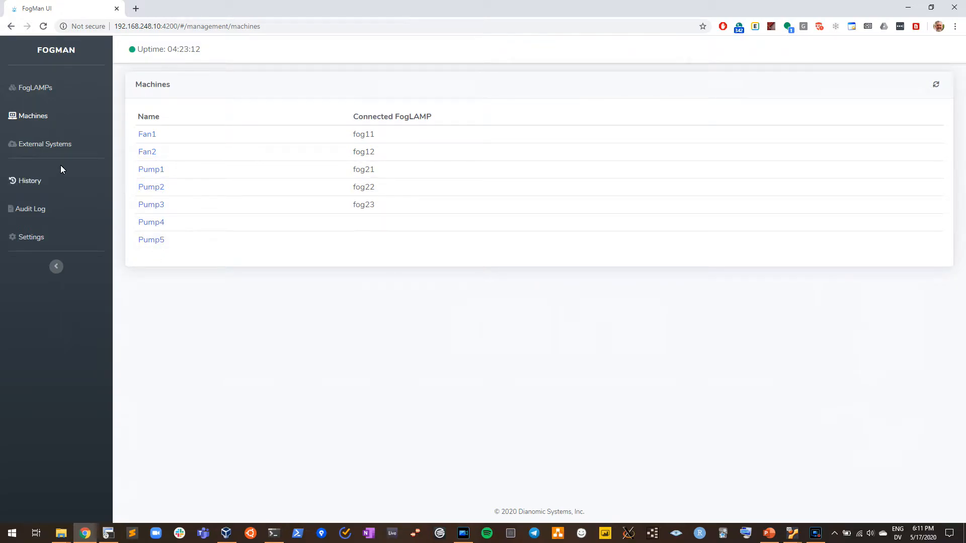
click(48, 144)
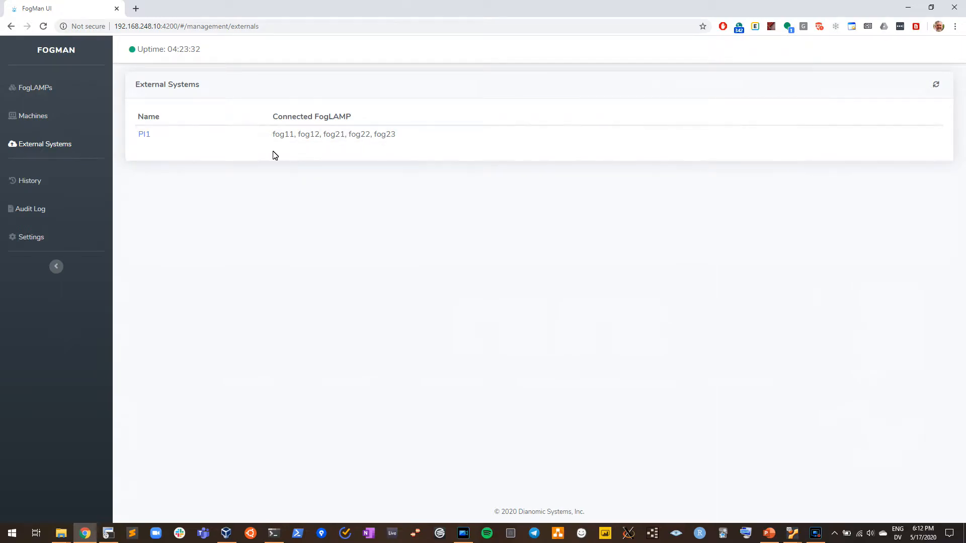
click(29, 89)
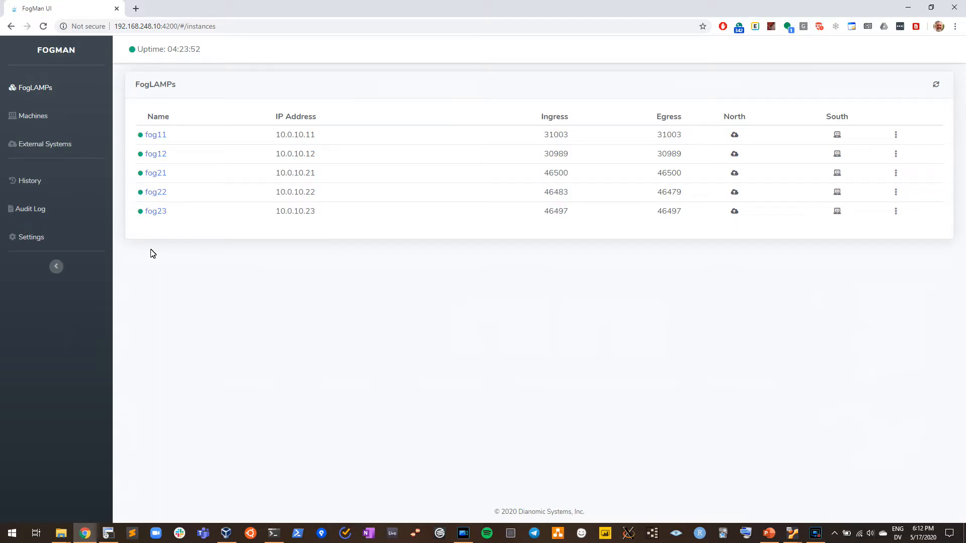
mouse_move(141, 216)
- Inspect the south and north connections of the FogLAMPs, and recheck the machine and external system lists
click(837, 135)
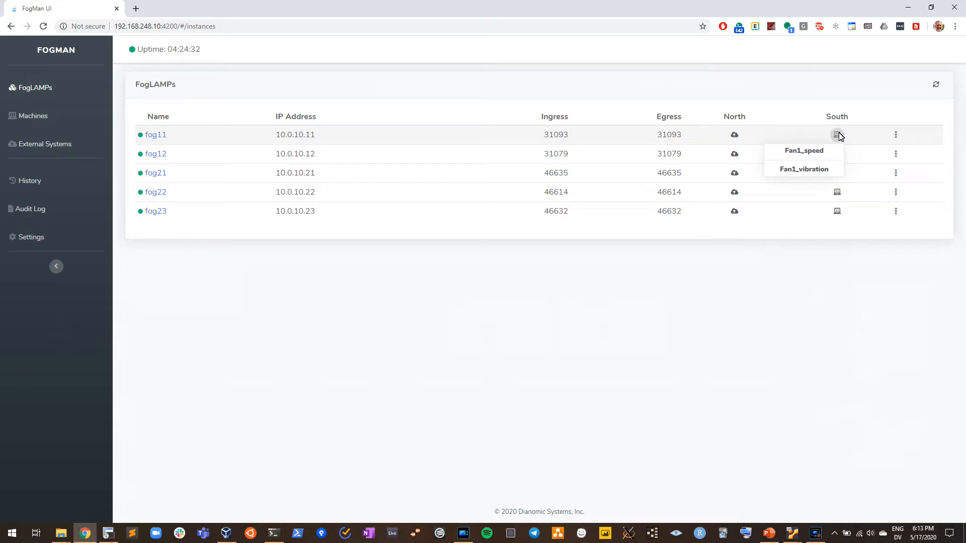
mouse_move(838, 154)
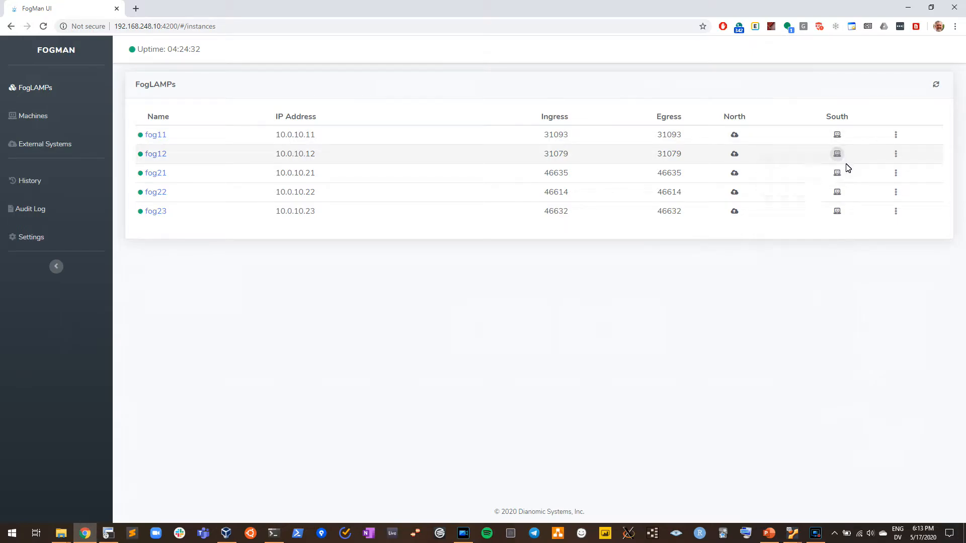
mouse_move(837, 175)
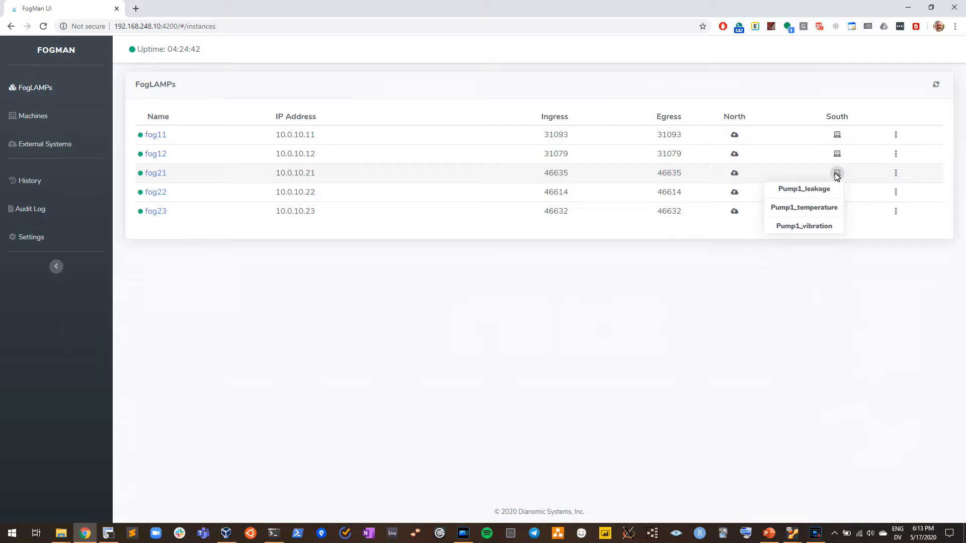
mouse_move(838, 192)
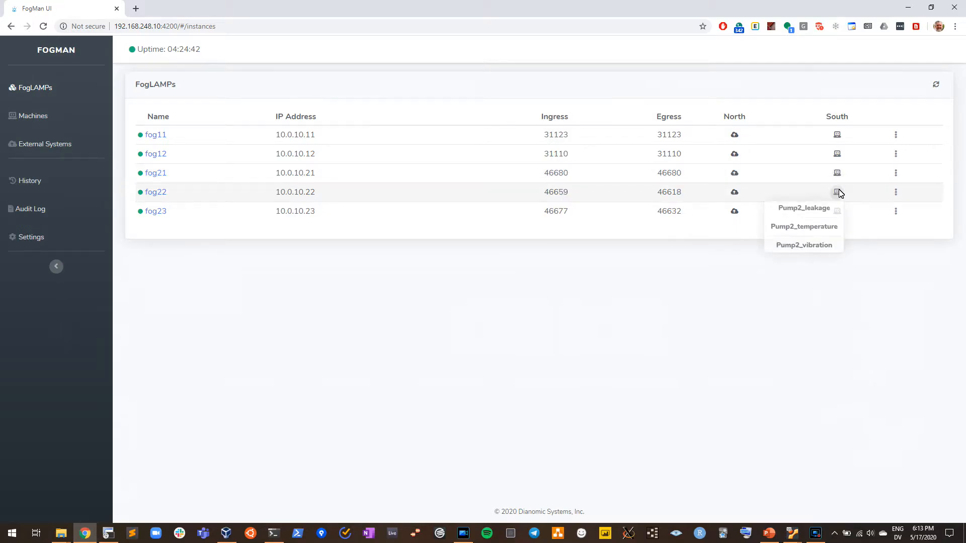
mouse_move(838, 212)
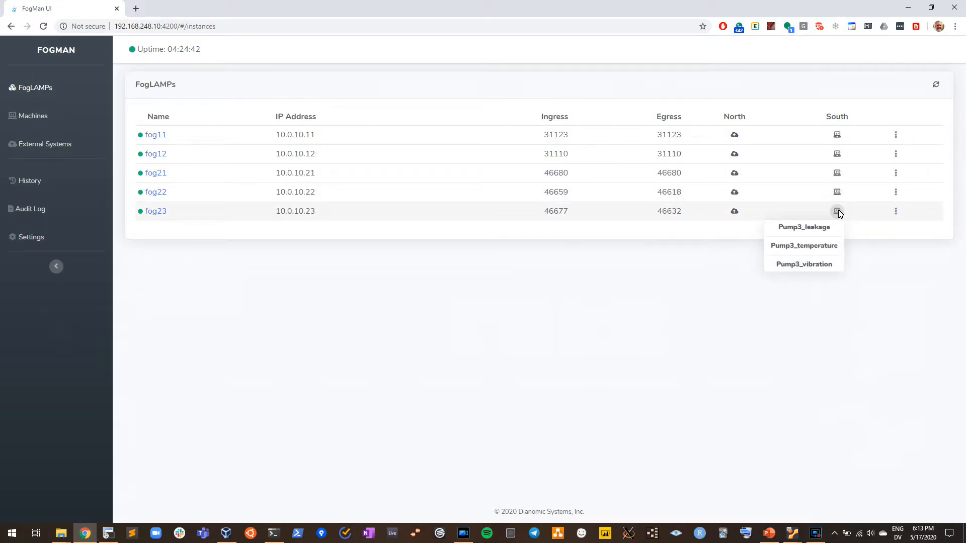
mouse_move(735, 135)
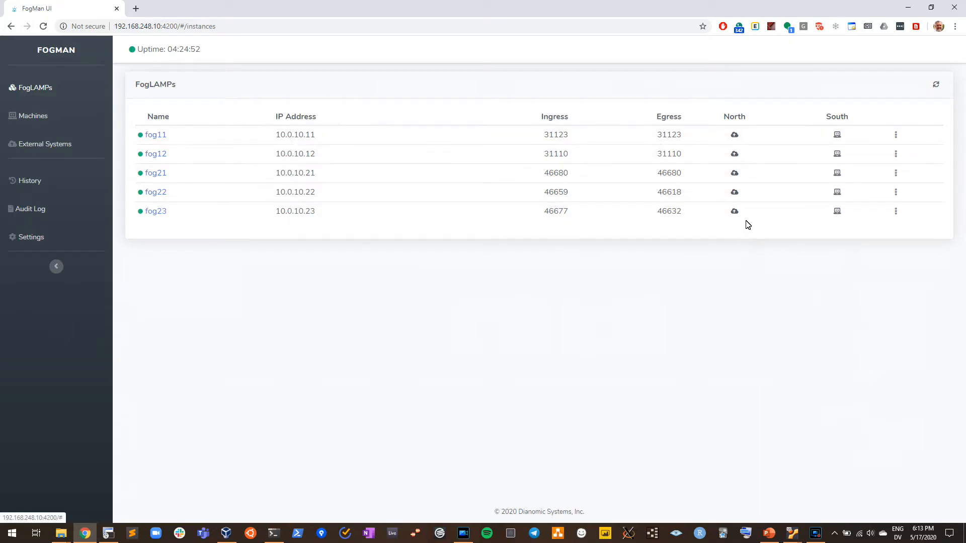
mouse_move(743, 207)
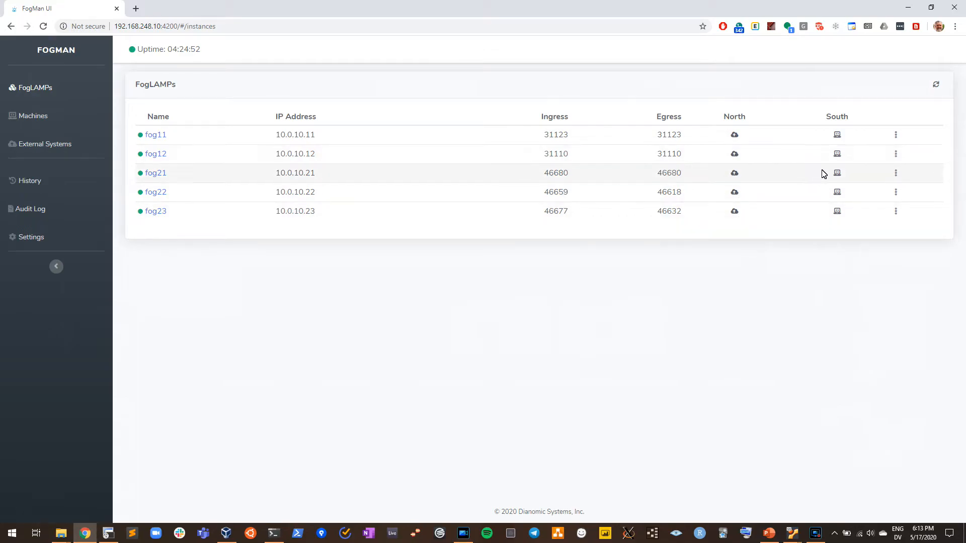
mouse_move(838, 135)
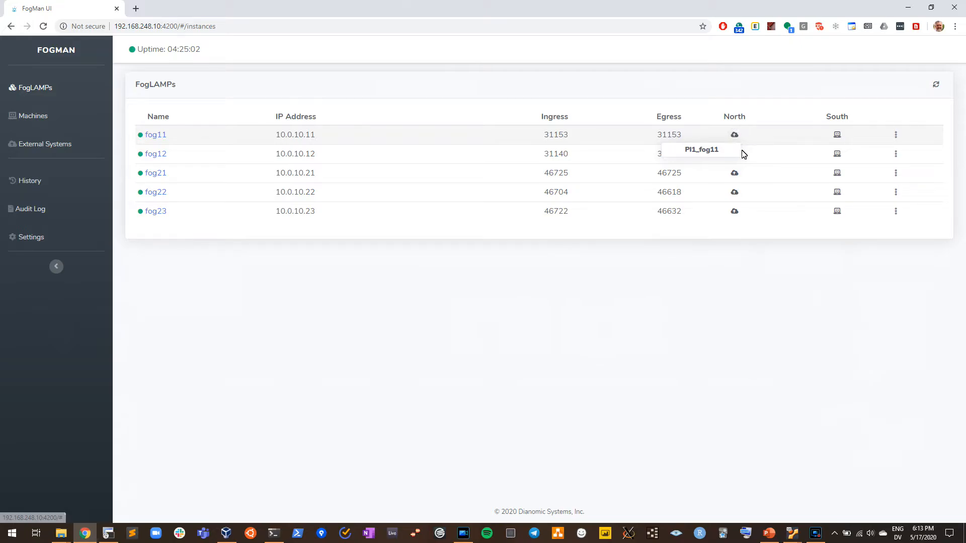
mouse_move(745, 154)
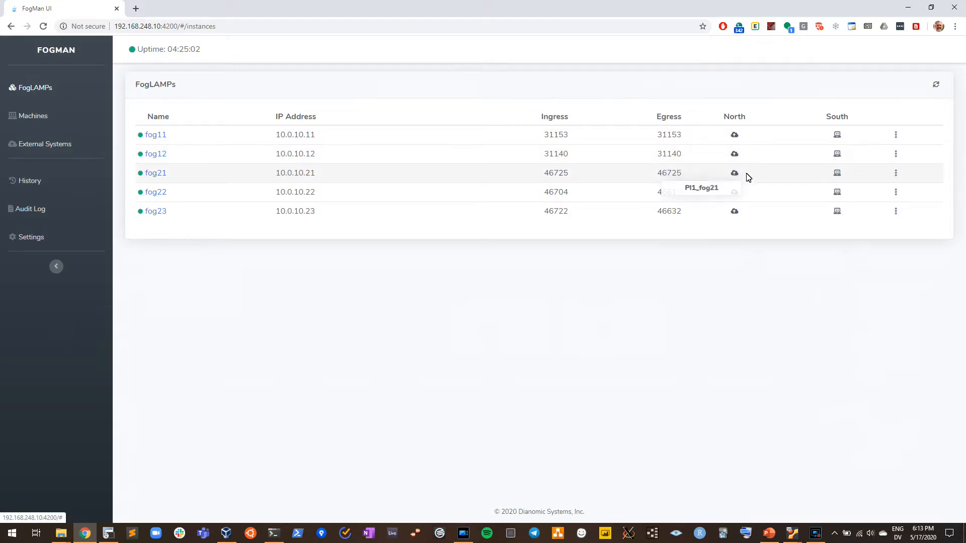
mouse_move(751, 191)
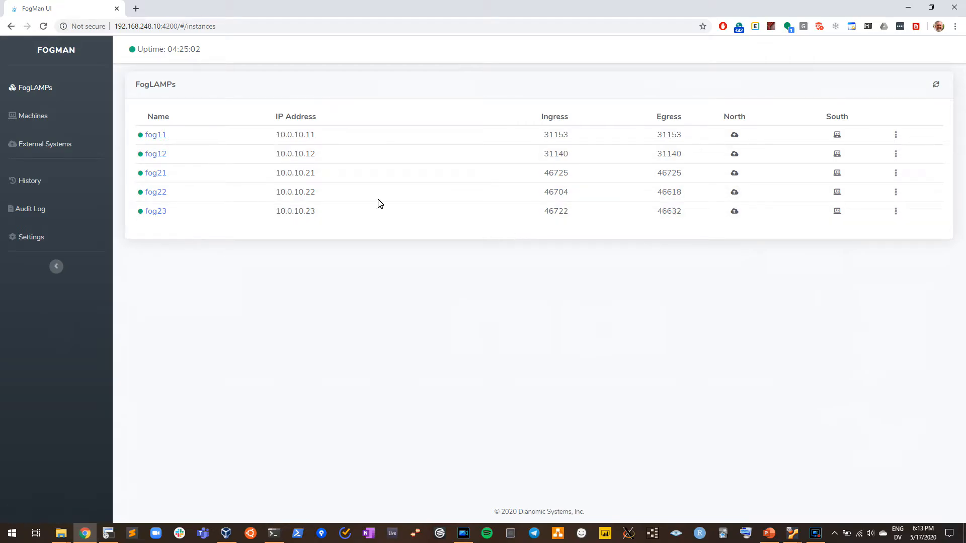
click(25, 119)
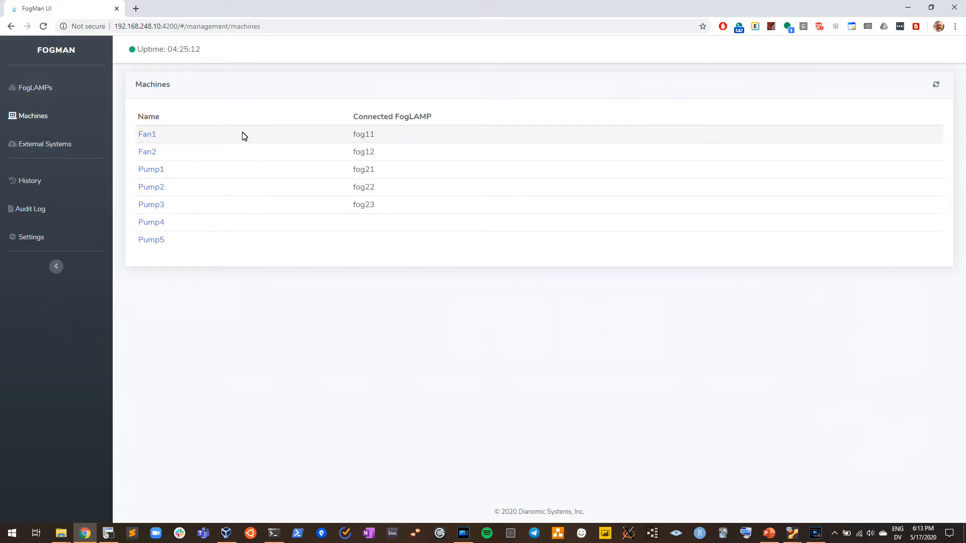
click(47, 147)
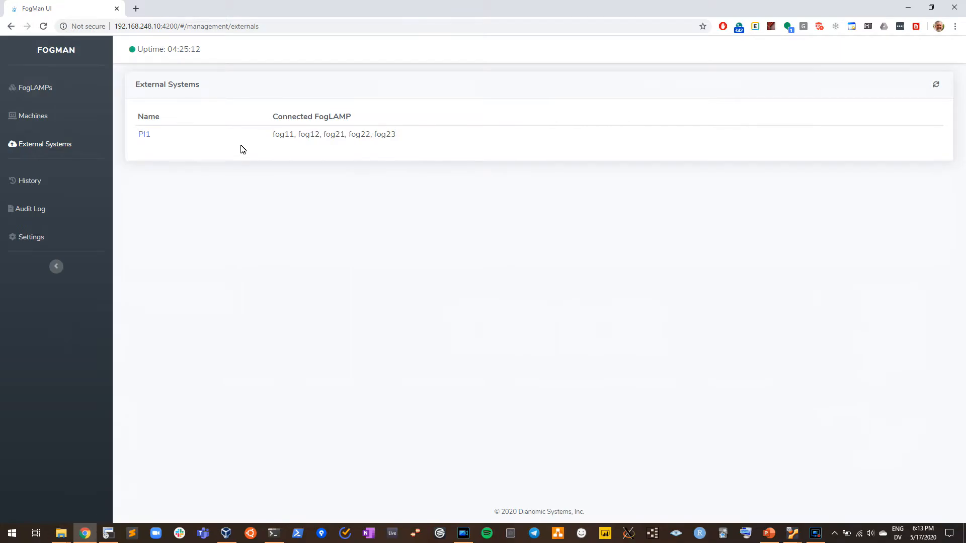
- Open the version history and examine the connections recorded under version 1.2.0
click(20, 183)
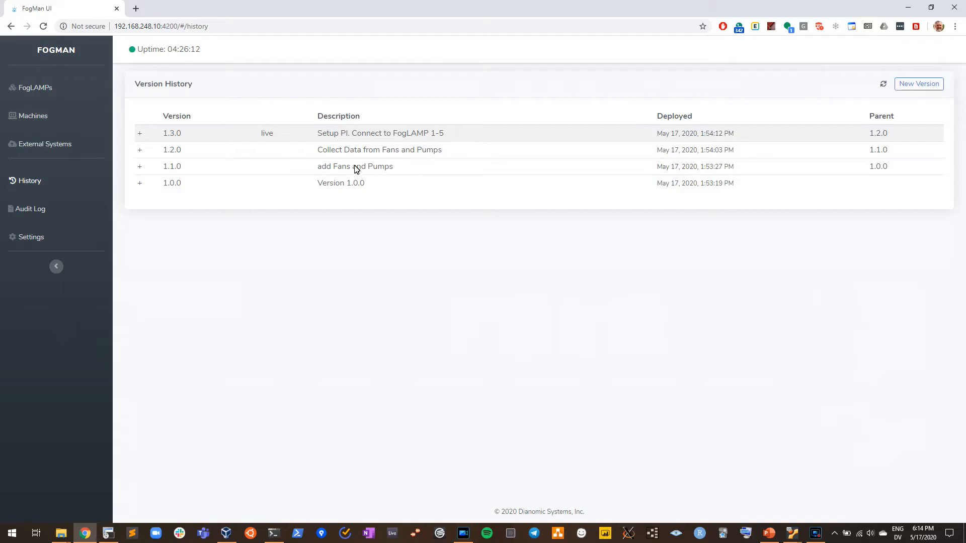
click(139, 150)
scroll(250, 263, down, 5)
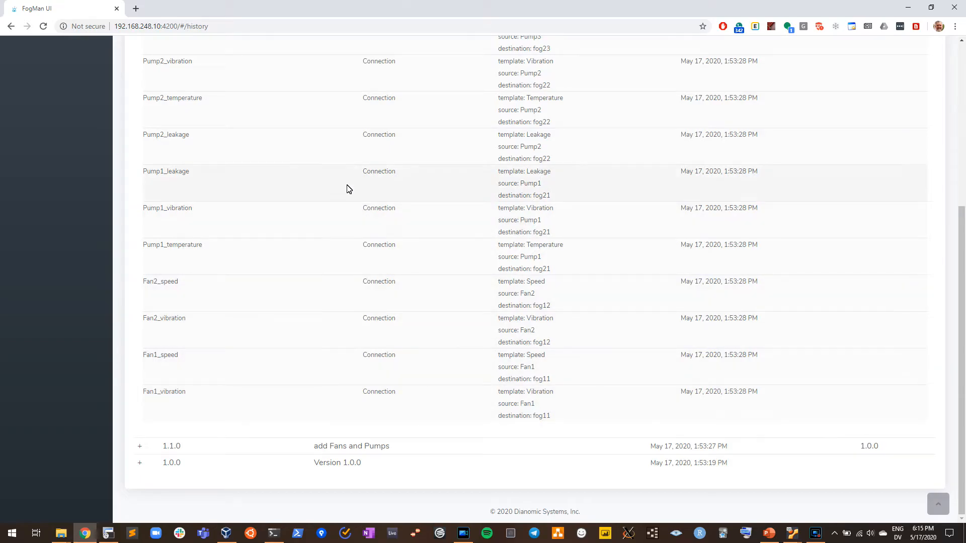
scroll(309, 172, up, 5)
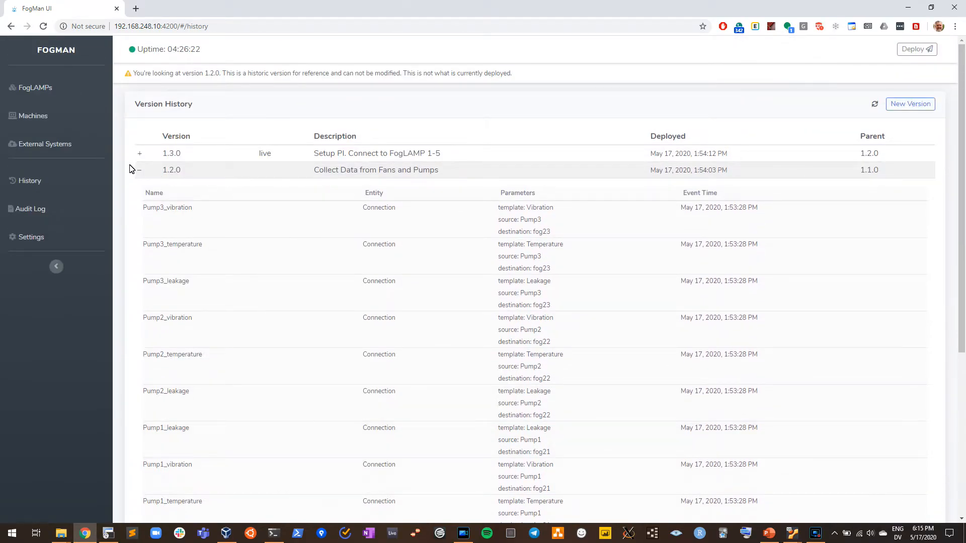
click(140, 172)
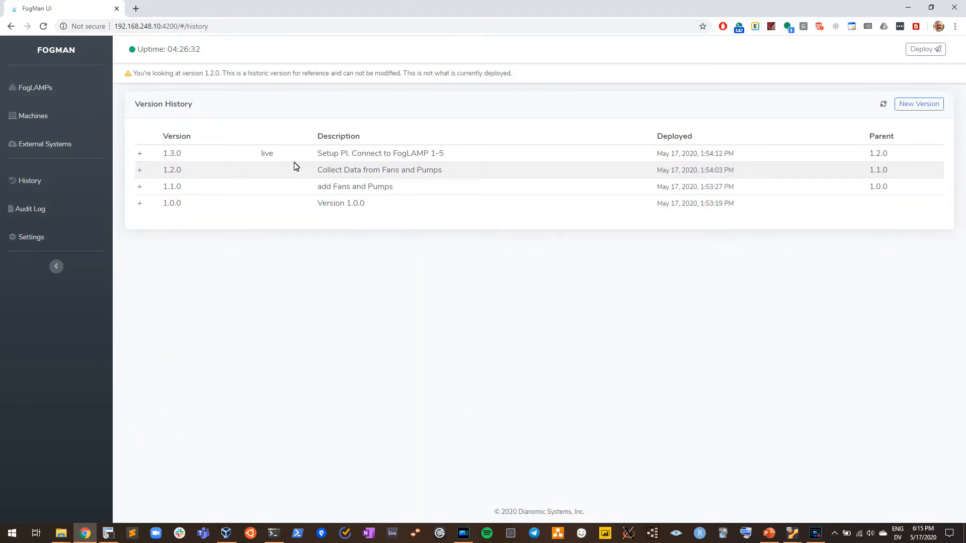
- Review the FogLAMPs, machines and external systems of historic version 1.2.0, and return to live version 1.3.0 in the history
click(195, 157)
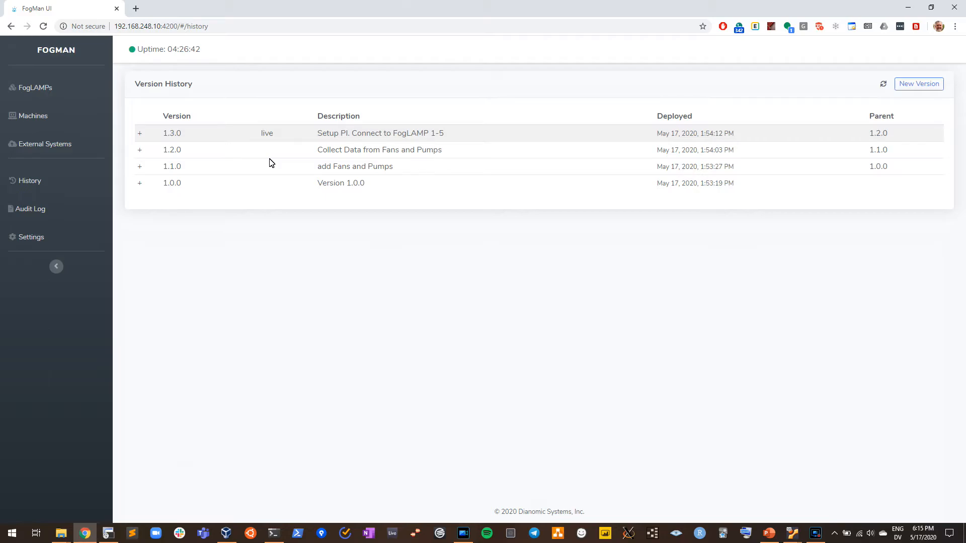
click(180, 152)
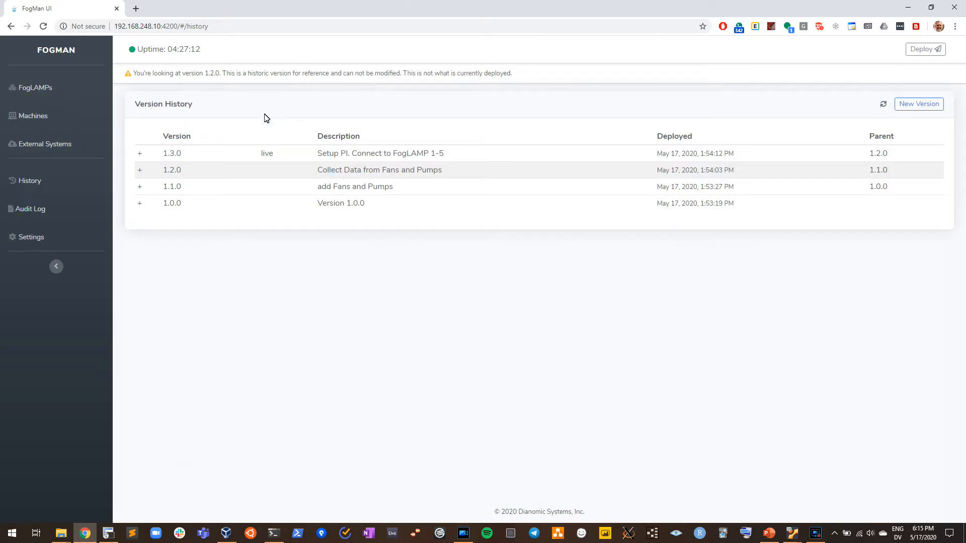
click(39, 89)
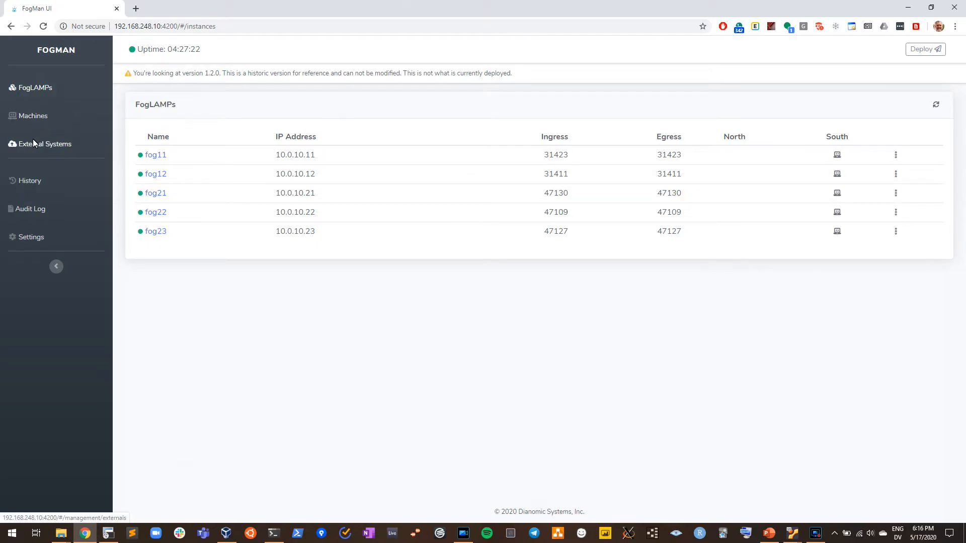
click(34, 120)
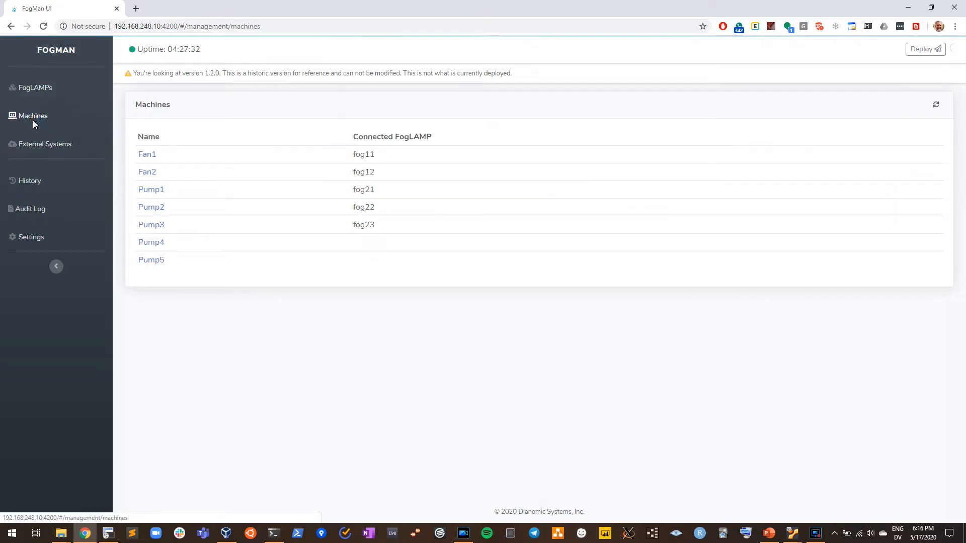
click(31, 144)
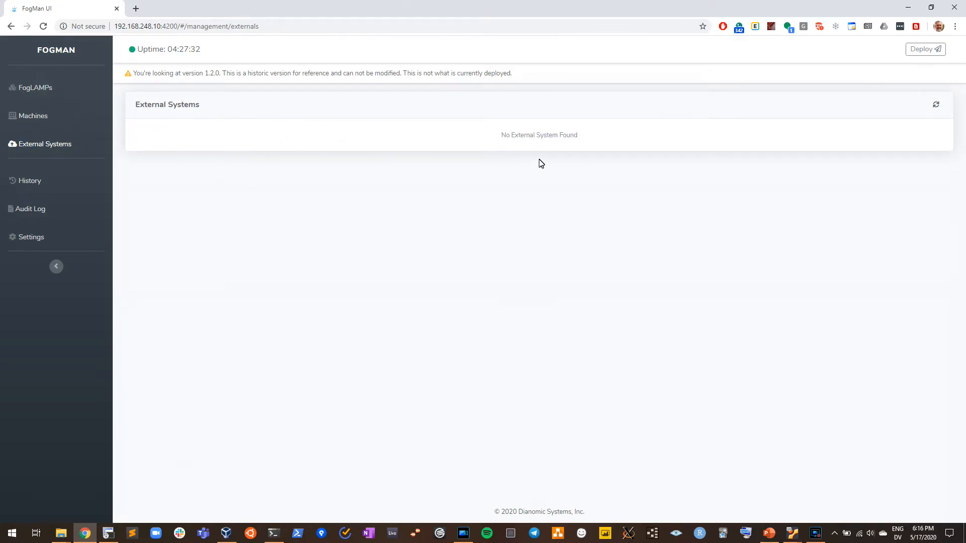
click(32, 181)
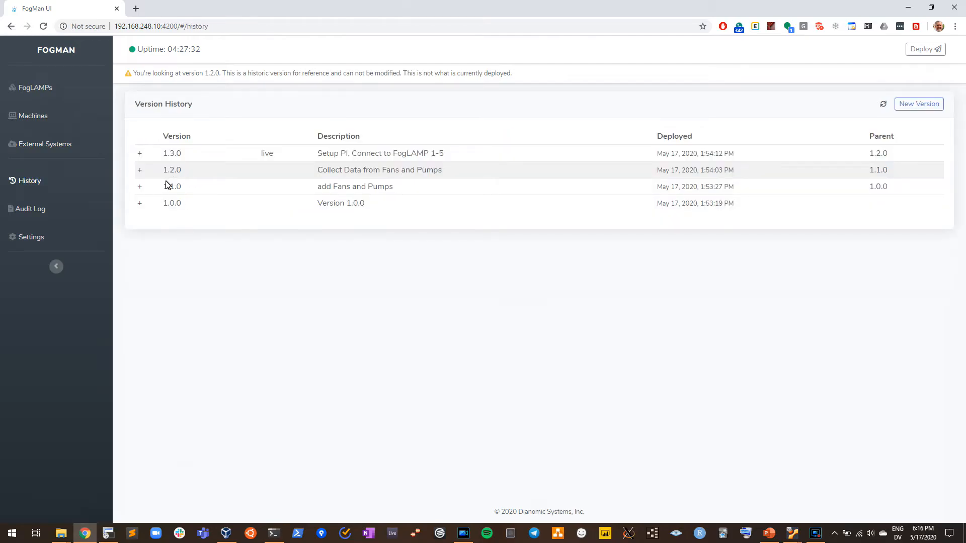
click(173, 153)
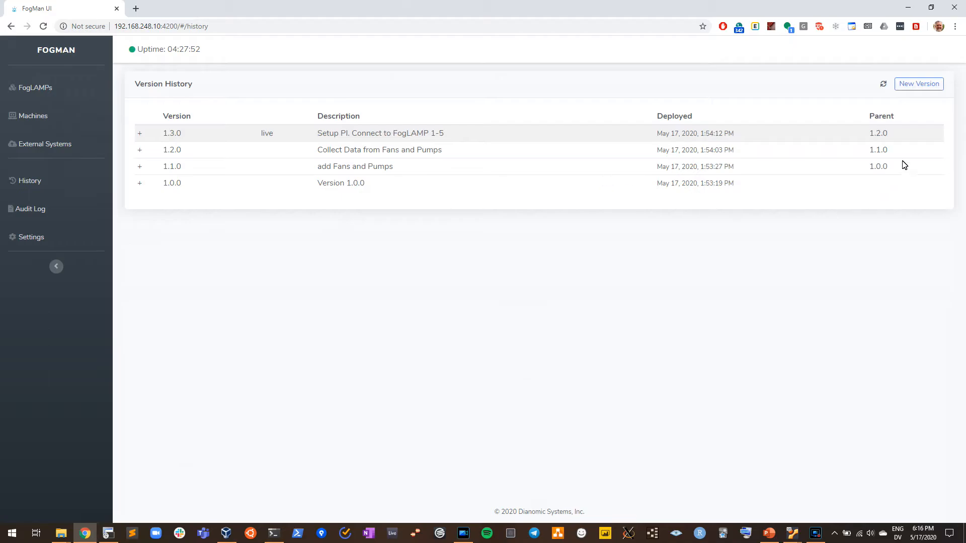
- Create configuration version 1.4.0 from parent 1.3.0 with the description "add FogLAMPs. Collect Pump data and send to PI"
click(921, 86)
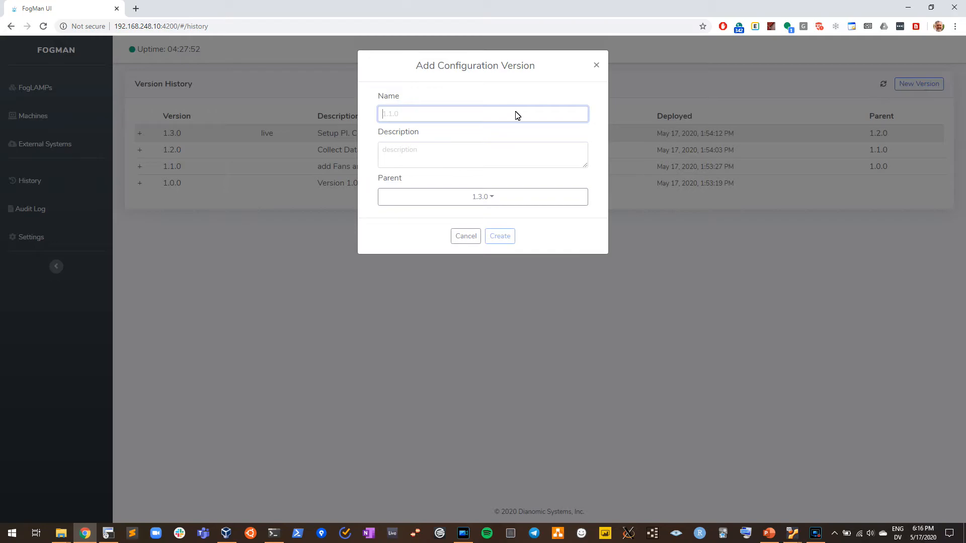
text(1.4.0)
key(Tab)
text(add FogLAMPs)
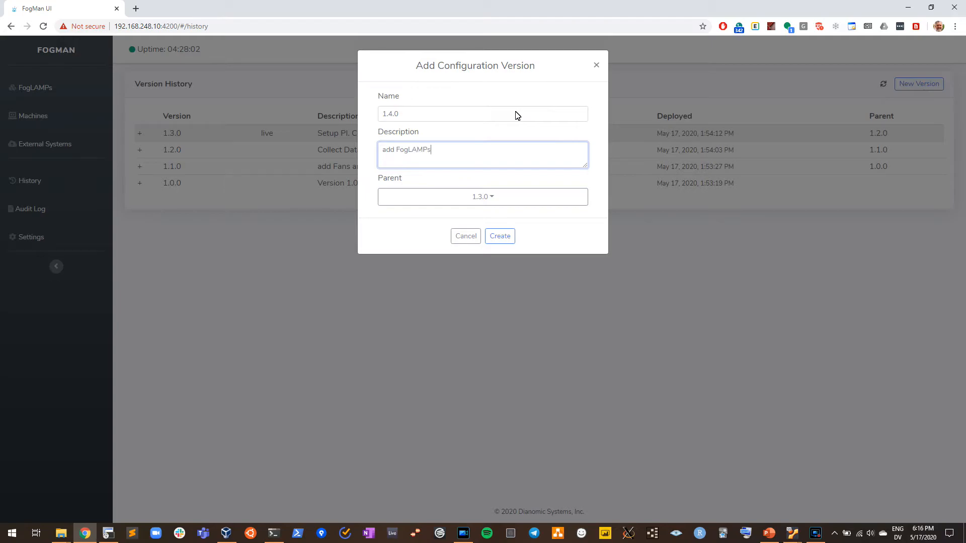
text(. C)
text(ollect Pump data )
text(na)
text(and sen)
text(d to PI)
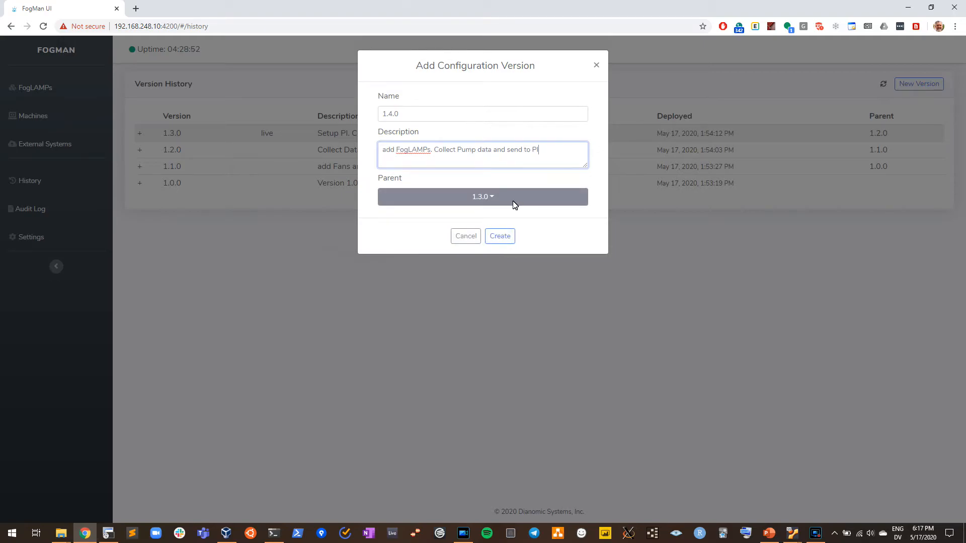
click(500, 241)
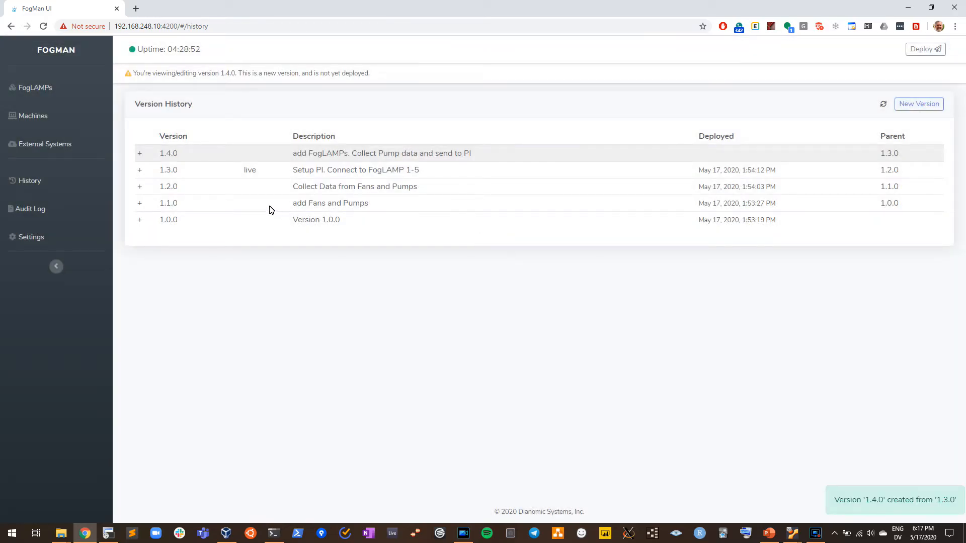
- View the form for manually adding a FogLAMP, and go back to the FogLAMPs list without adding one
click(42, 89)
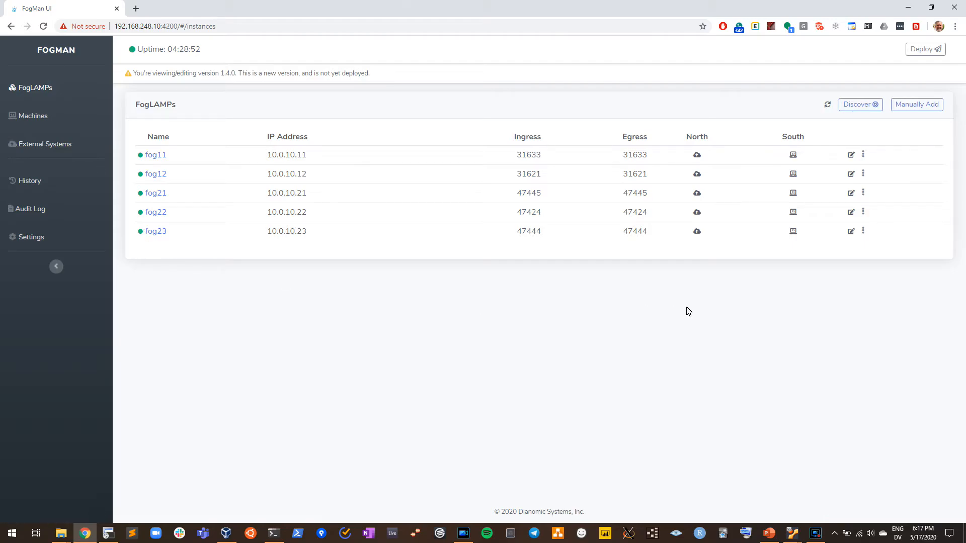
click(914, 105)
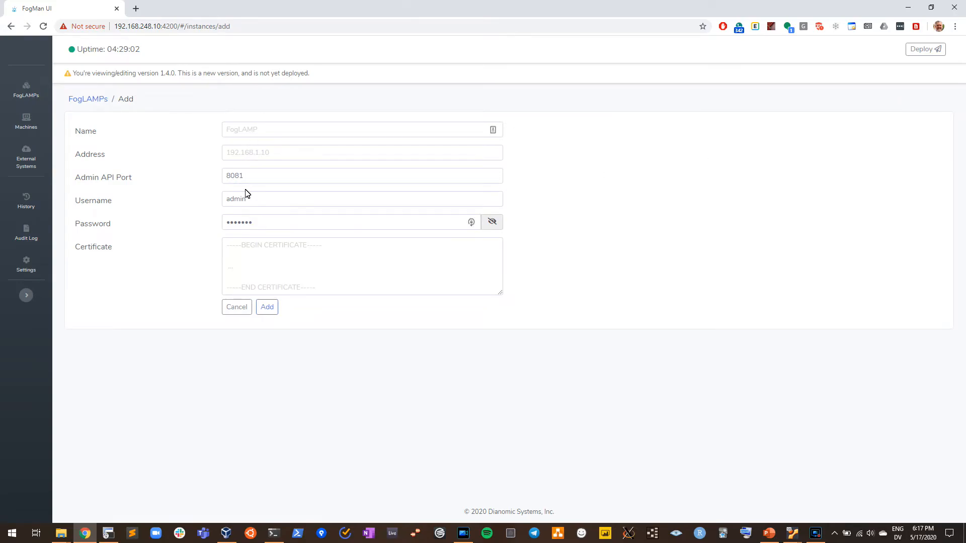
click(82, 99)
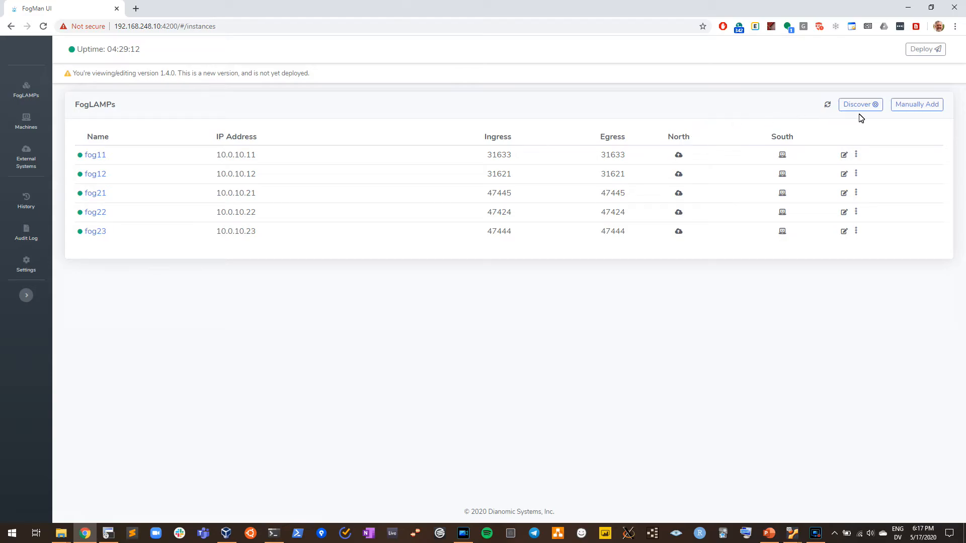
- Discover new FogLAMPs on the network for version 1.4.0 and refresh the list
click(873, 103)
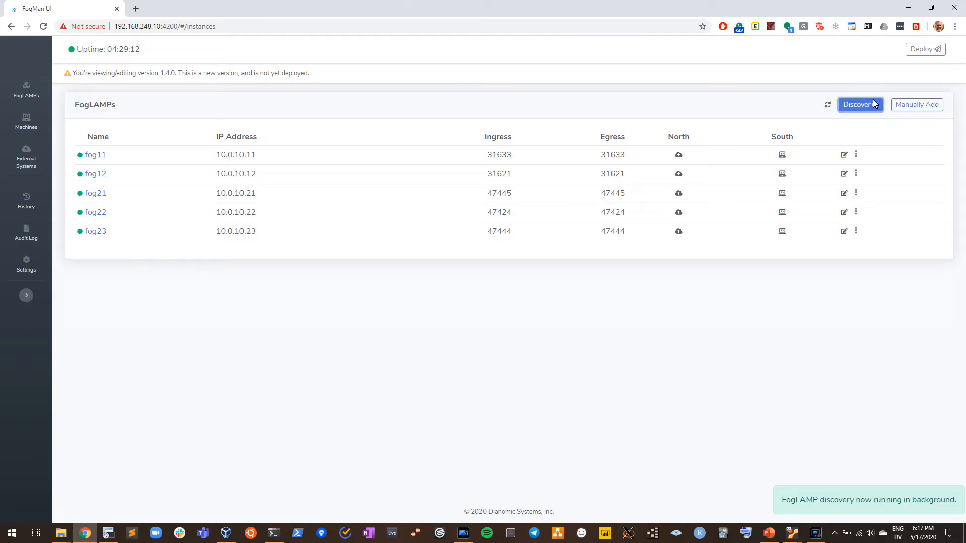
click(828, 107)
click(828, 105)
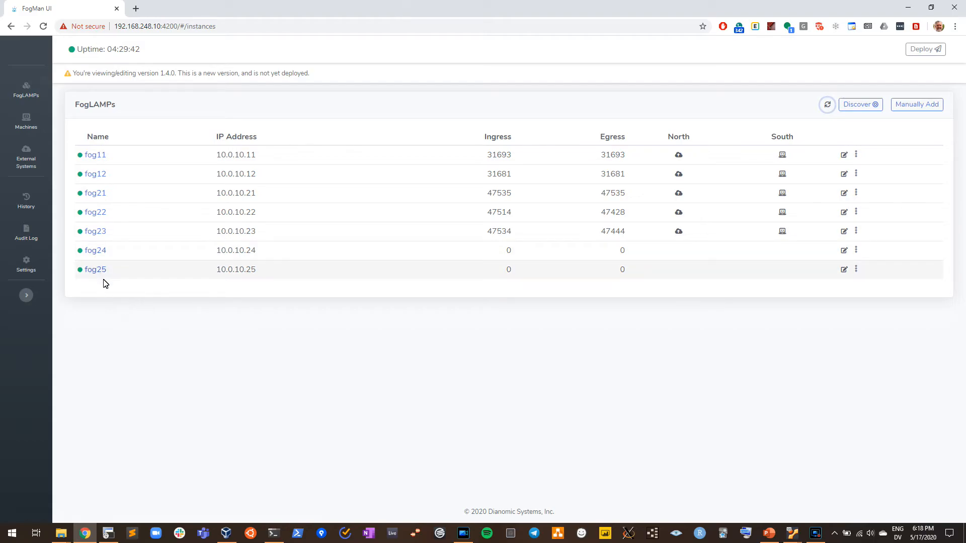
- Start a new connection for machine Pump4 with the Leakage template, name Pump4_leakage and FogLAMP fog24
mouse_move(80, 251)
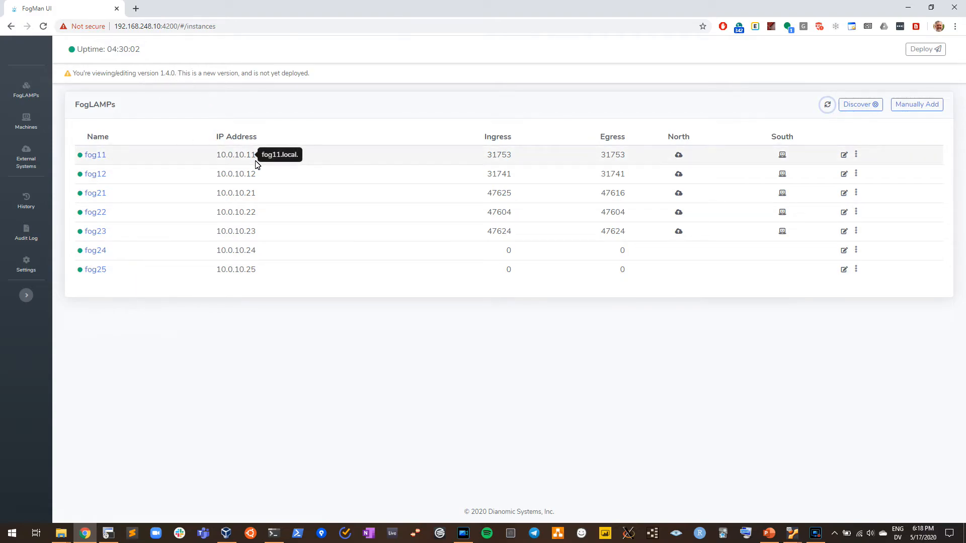
click(26, 118)
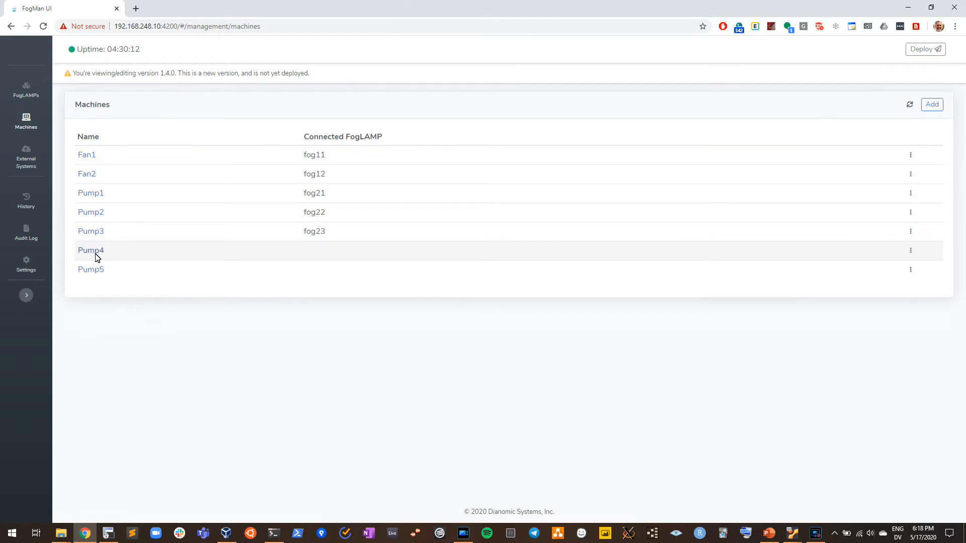
click(95, 253)
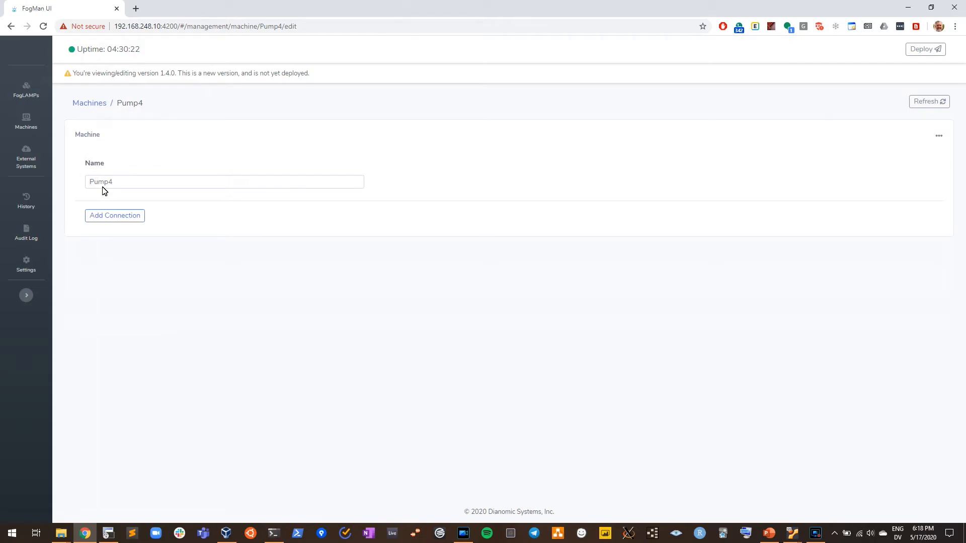
click(112, 217)
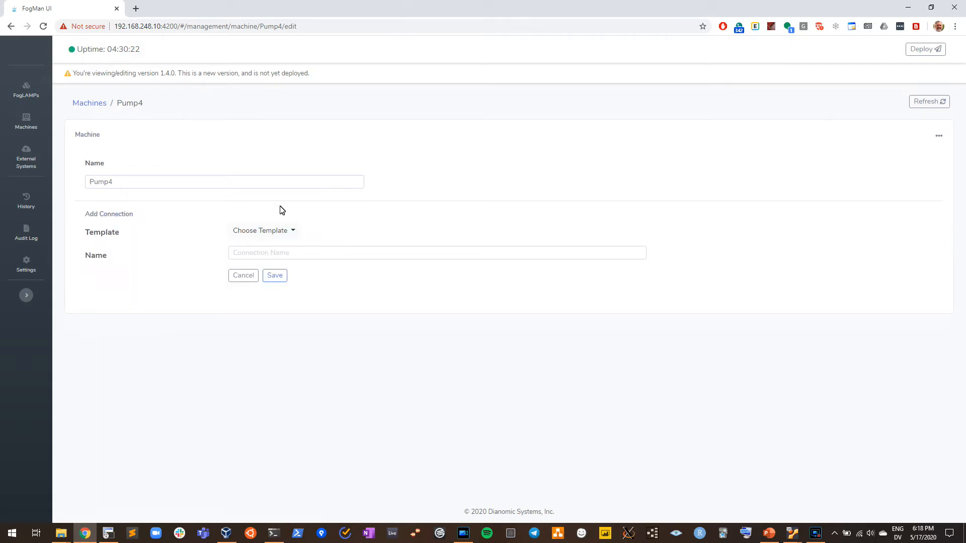
click(276, 230)
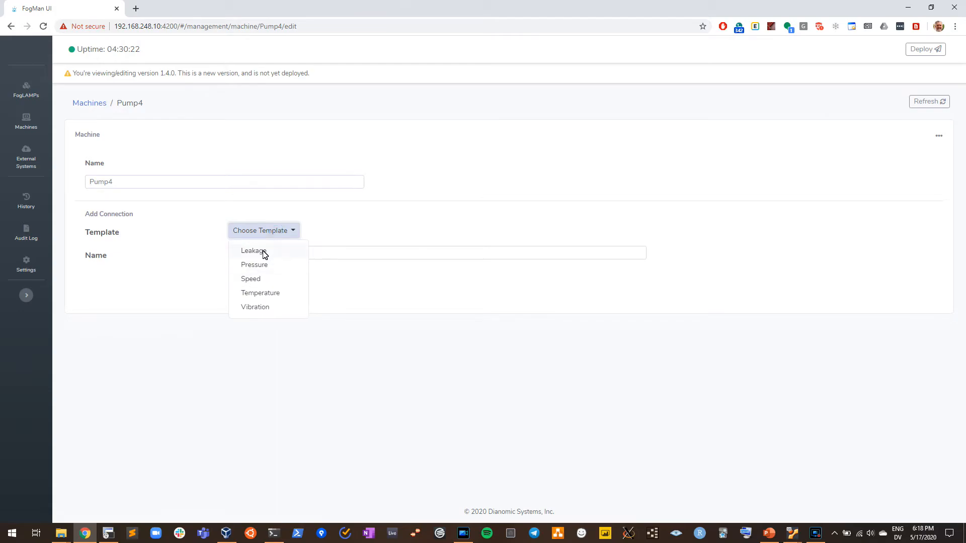
click(262, 252)
click(270, 252)
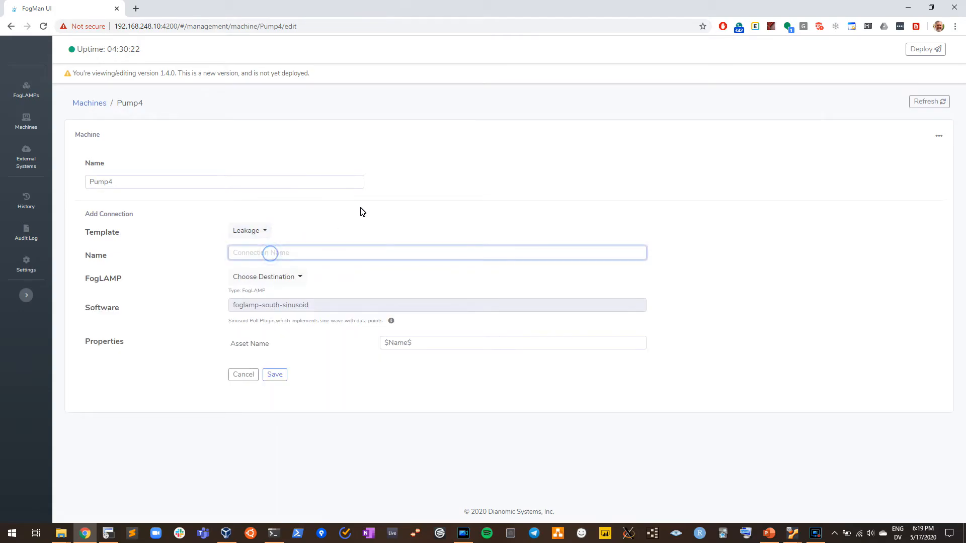
text(Pump4_leakage)
click(300, 276)
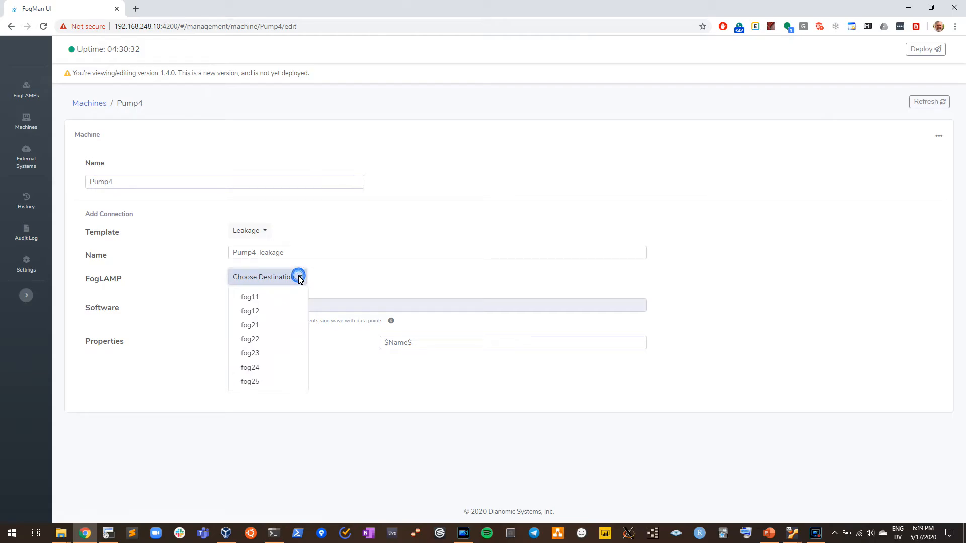
click(251, 370)
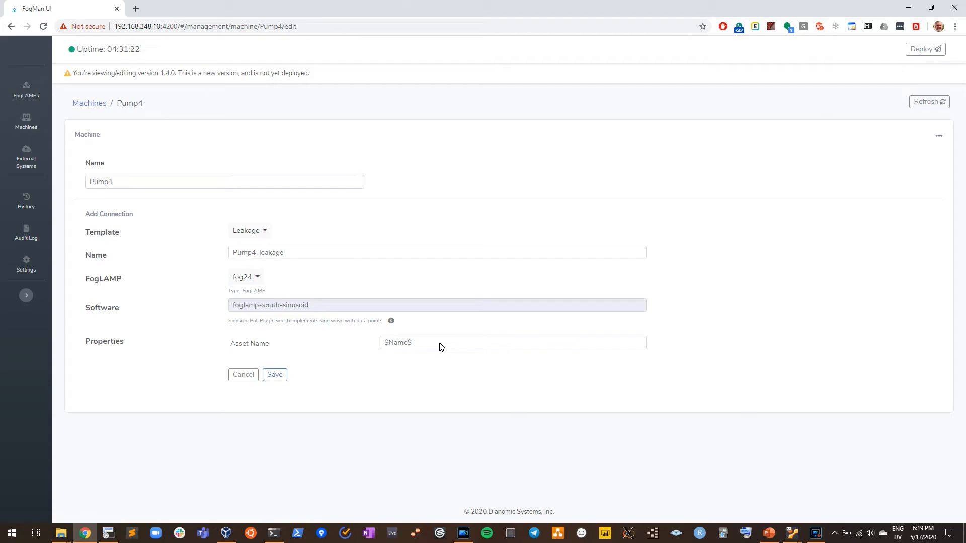
drag(440, 347, 351, 334)
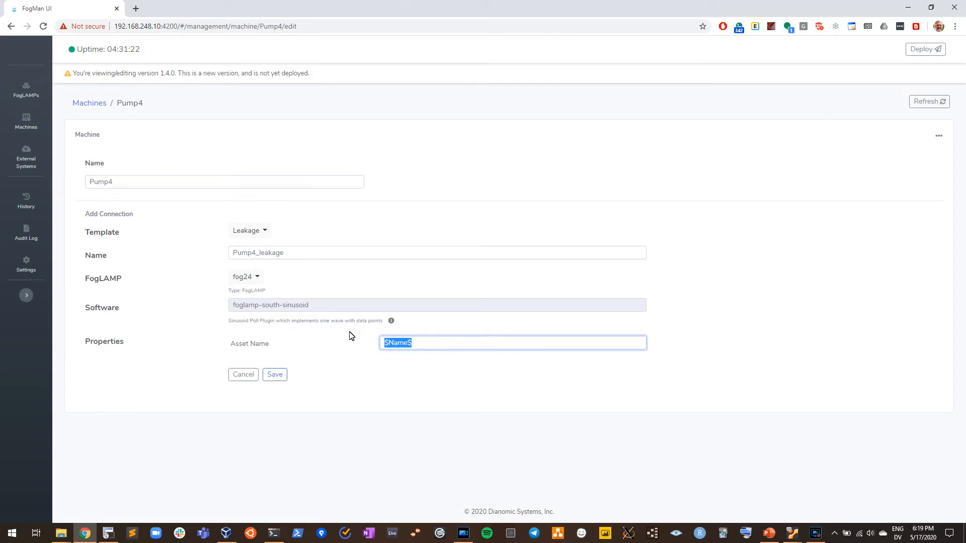
click(393, 362)
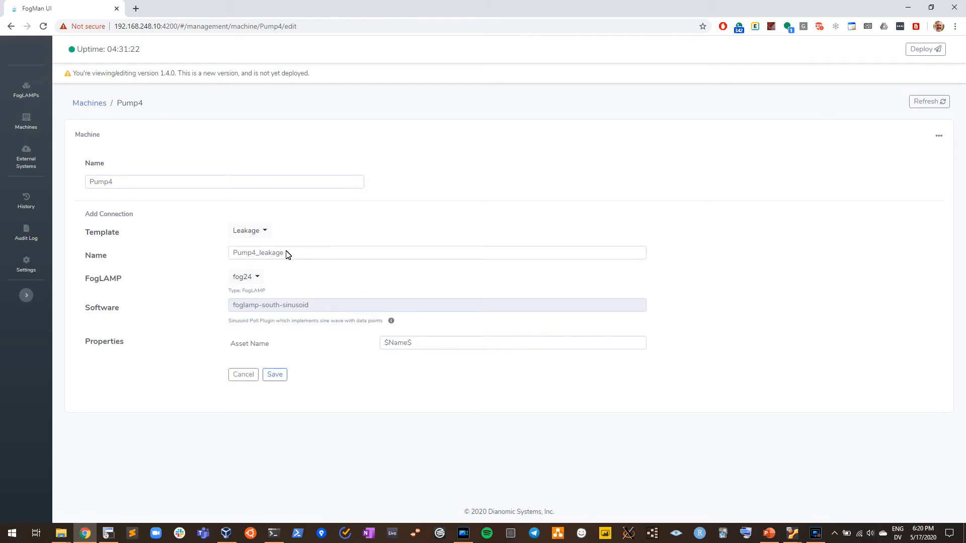
click(431, 346)
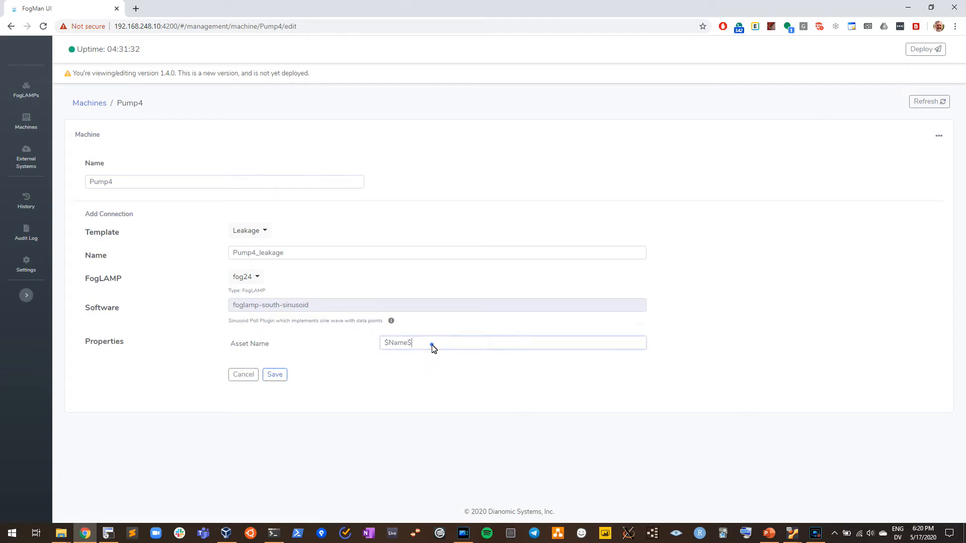
text(_test)
key(BackSpace)
key(BackSpace)
key(BackSpace)
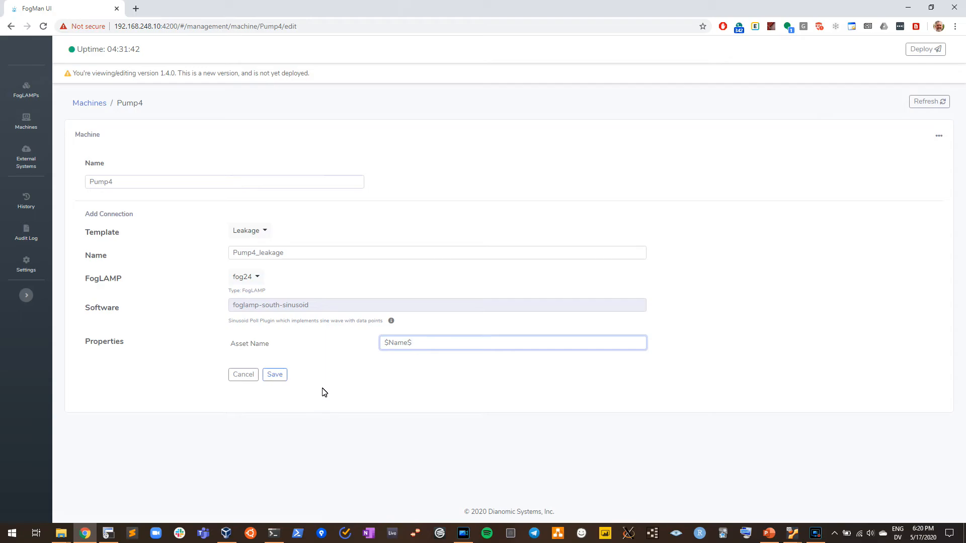
- Save the Pump4_leakage connection, and check the Pump4 and fog24 entries in the machines and FogLAMPs lists
click(275, 375)
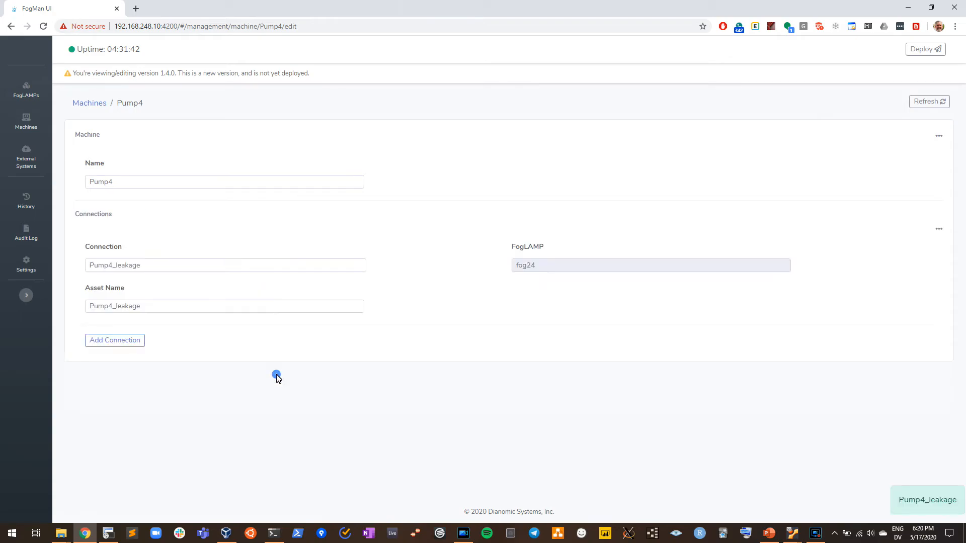
click(85, 103)
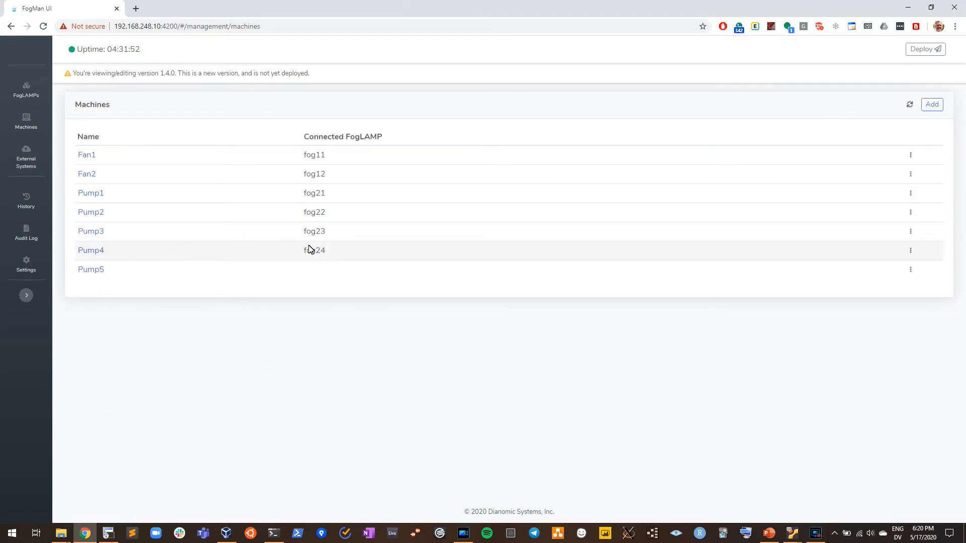
click(26, 90)
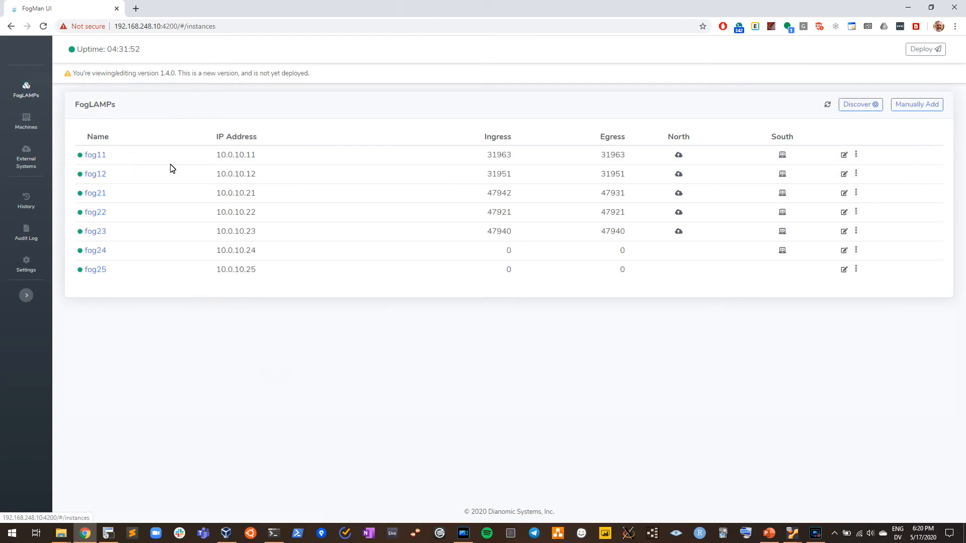
mouse_move(788, 254)
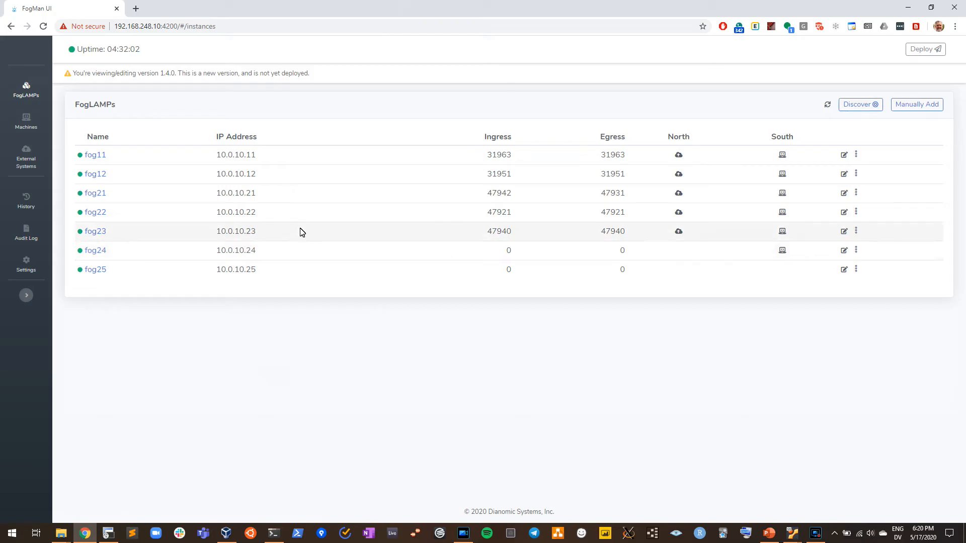
- Start a new connection for external system PI1 using the OMF PI Server template
click(24, 156)
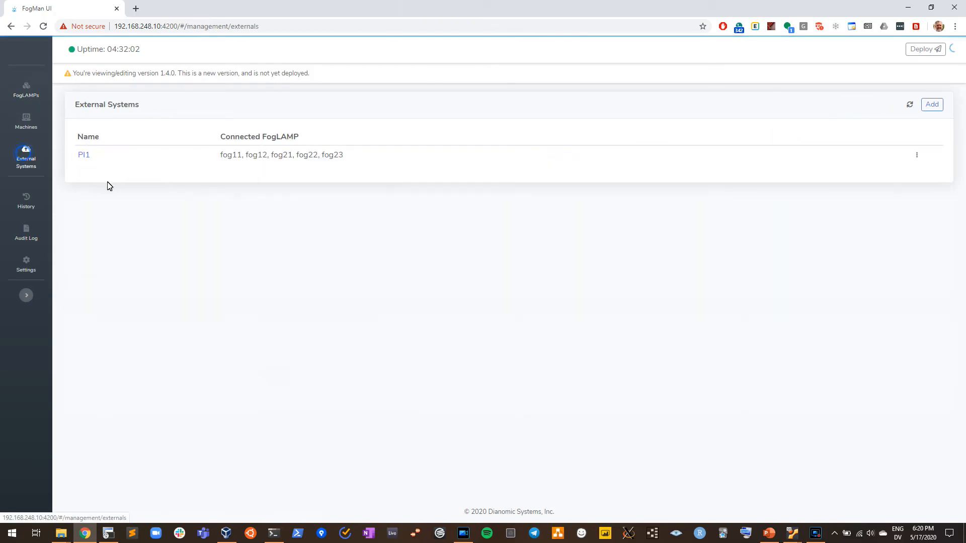
click(84, 156)
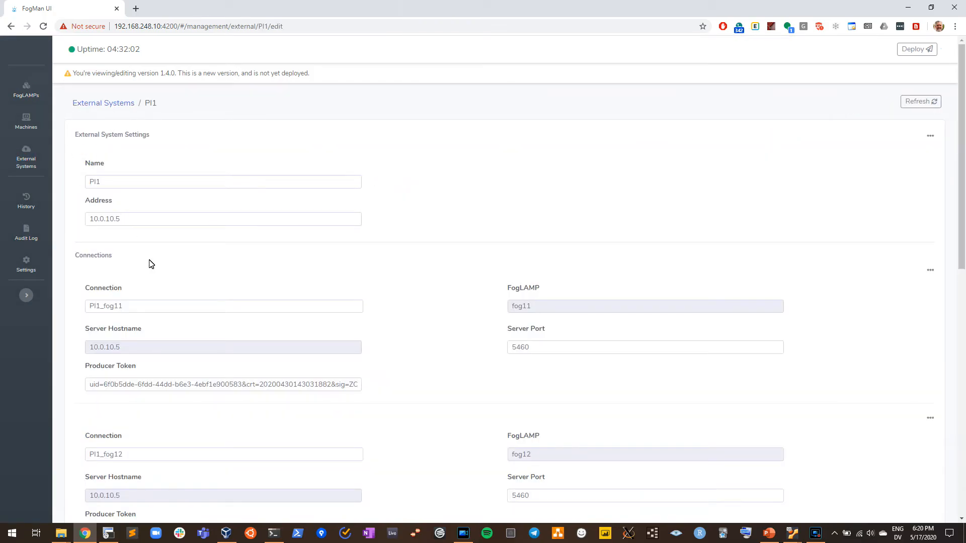
scroll(149, 263, down, 15)
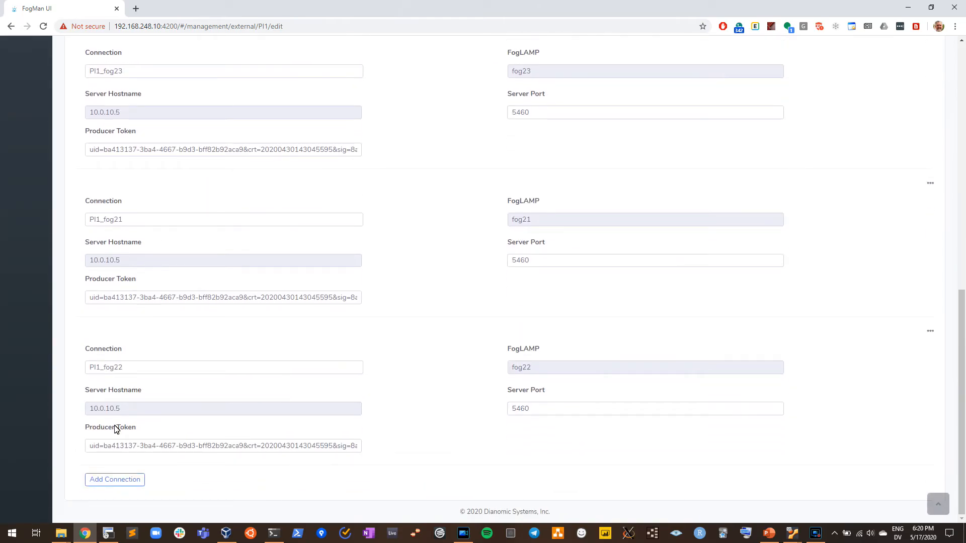
click(107, 483)
scroll(144, 436, down, 2)
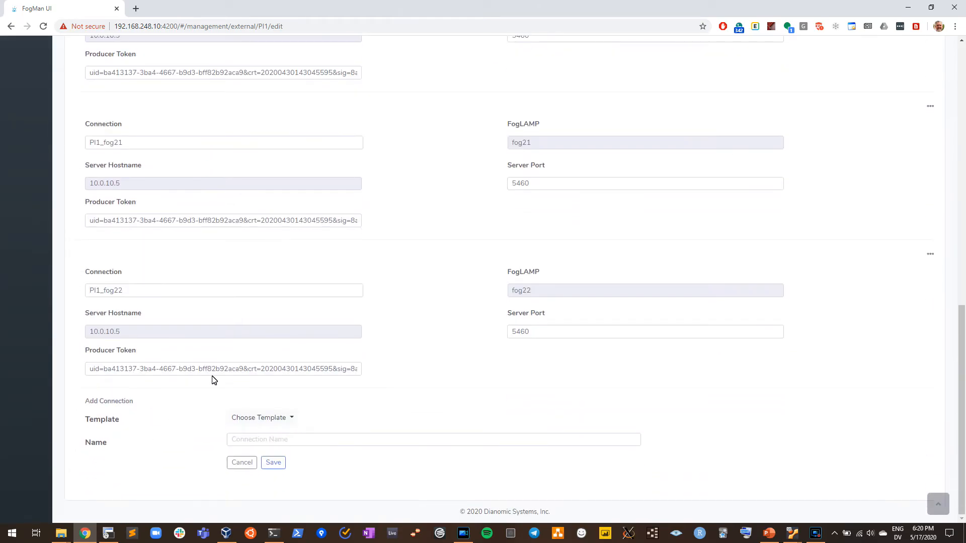
click(283, 417)
click(263, 437)
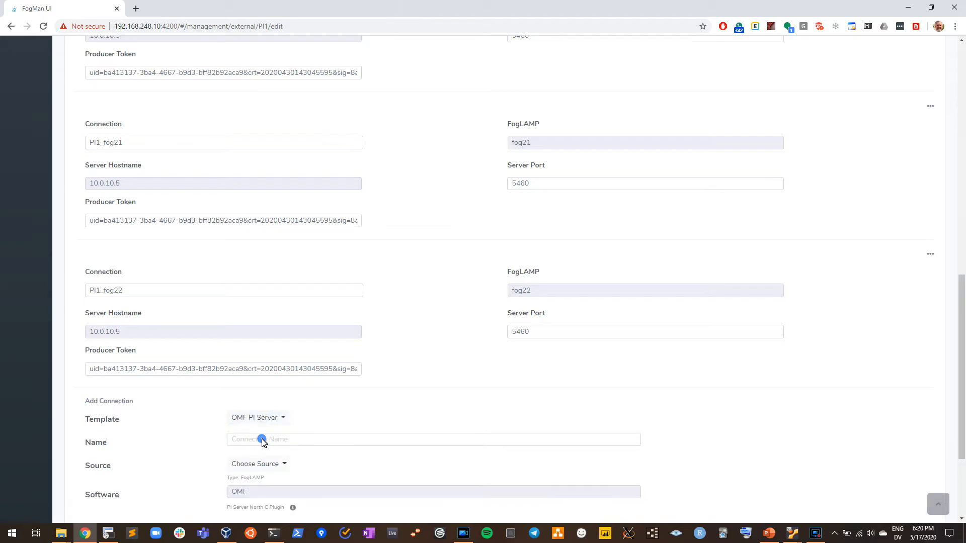
scroll(261, 437, down, 3)
- Name the new PI1 connection PI1_fog24 and choose fog24 as its source
click(284, 295)
text(PI1)
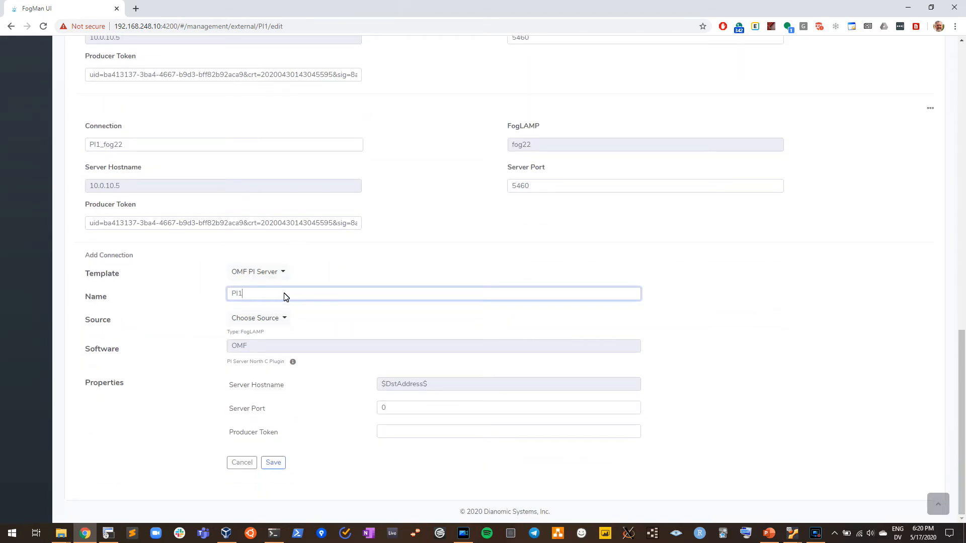
text(_fog24)
click(257, 317)
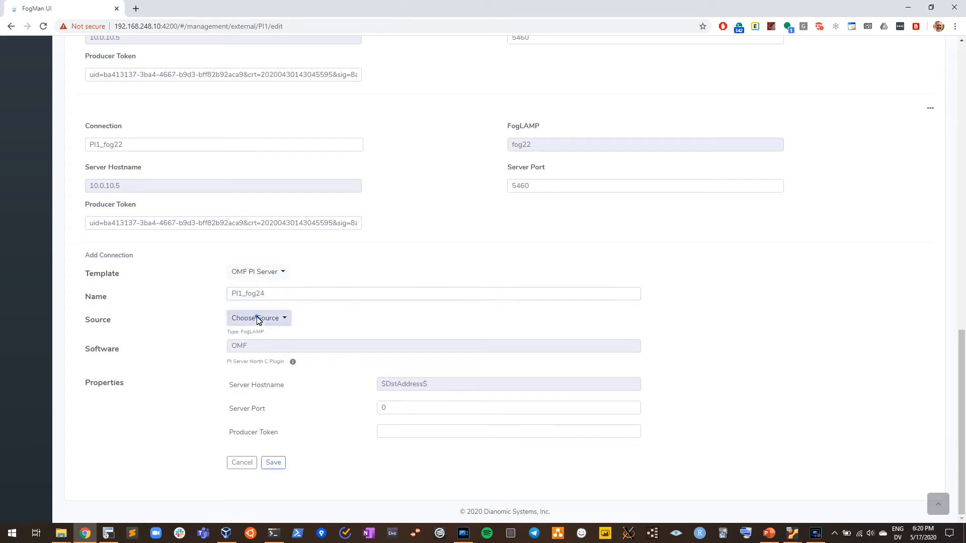
click(256, 409)
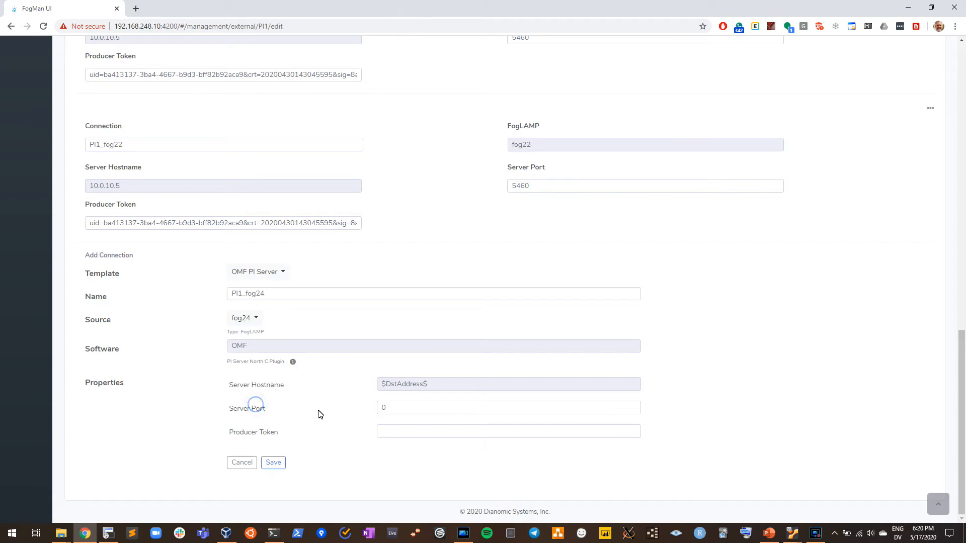
- Copy the producer token of the PI1_fog22 connection into the new connection's Producer Token field
click(254, 224)
key(ctrl+a)
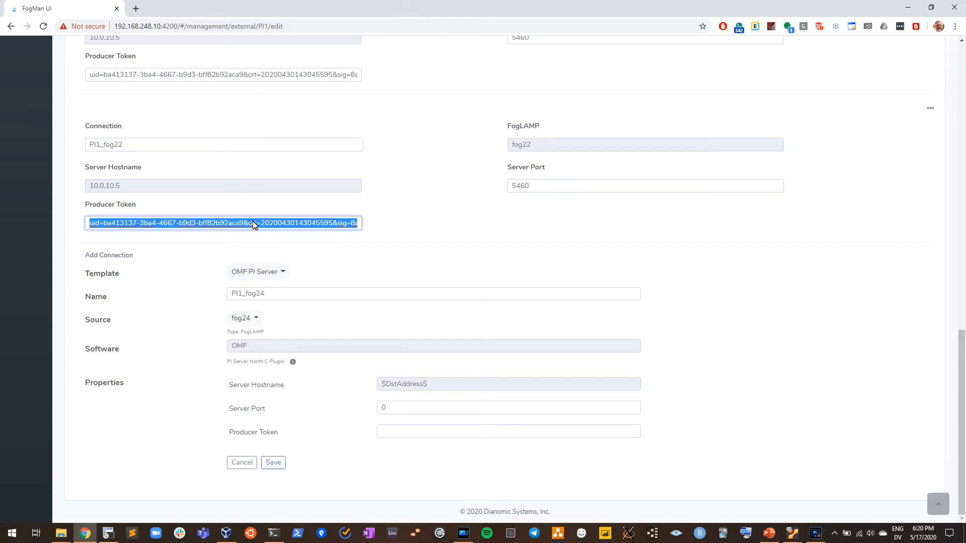
click(406, 439)
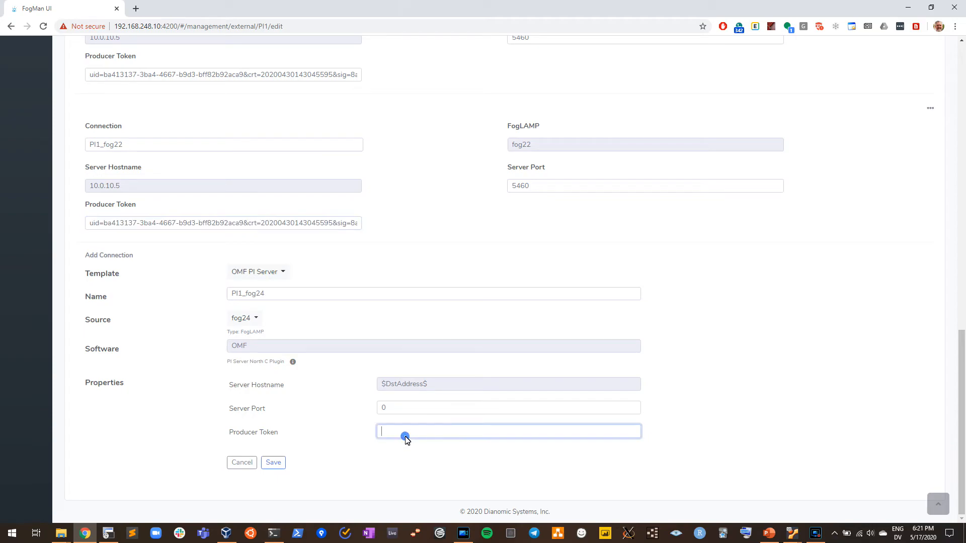
key(ctrl+v)
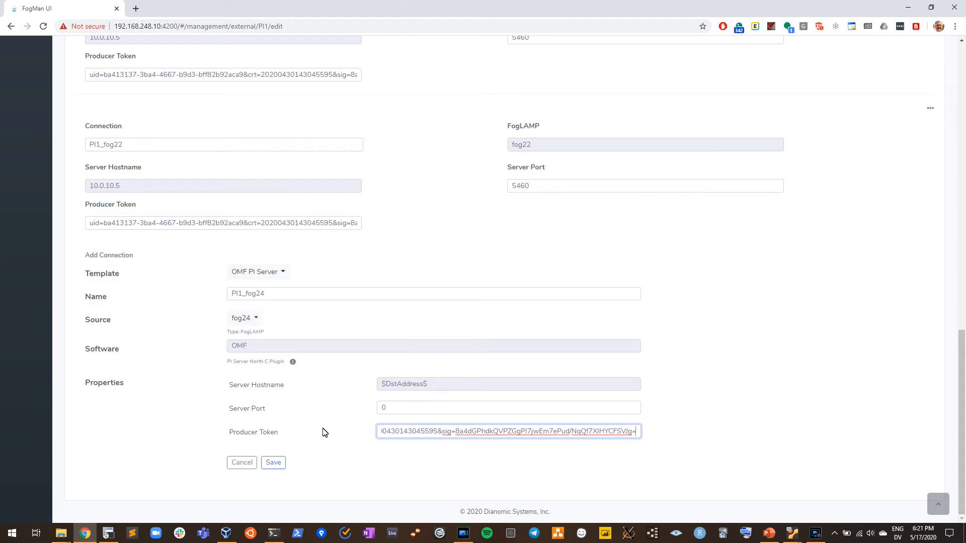
- Review PI1's address and existing connection settings, and save the new PI1_fog24 connection
scroll(335, 397, up, 6)
scroll(335, 397, up, 10)
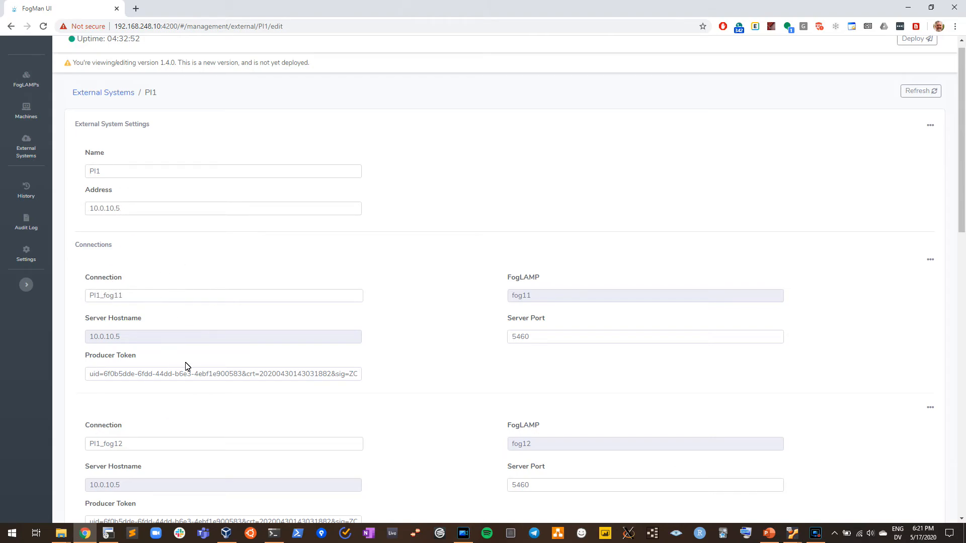
scroll(223, 378, down, 7)
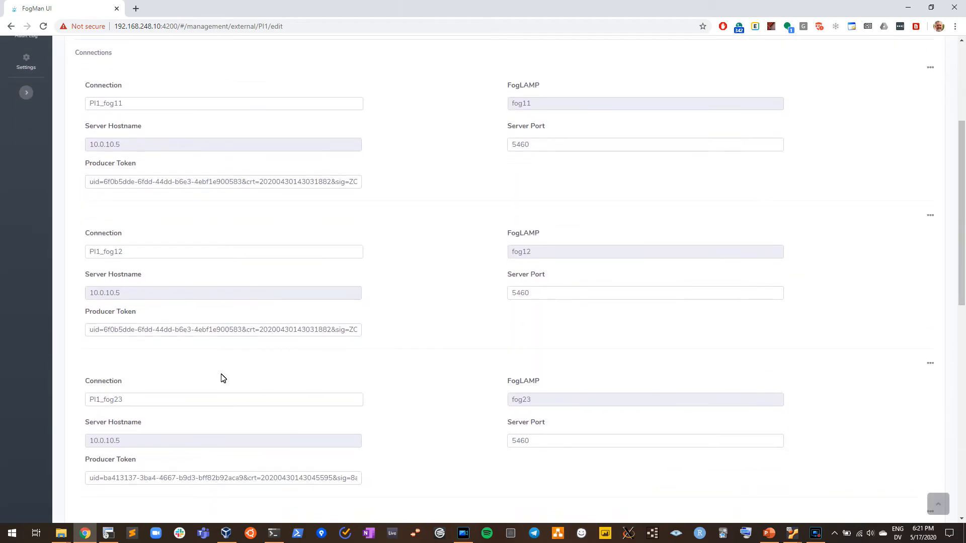
scroll(223, 378, down, 7)
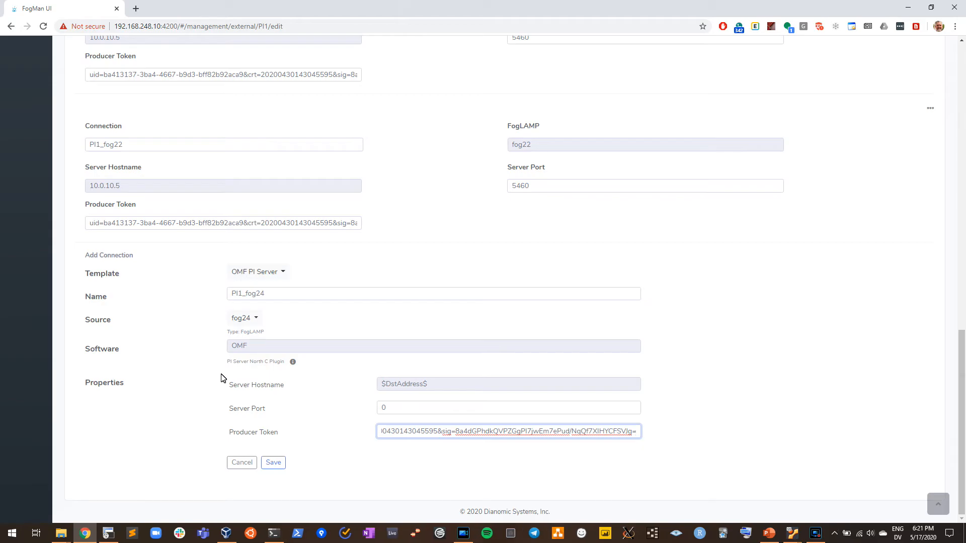
scroll(341, 292, up, 7)
scroll(344, 292, up, 6)
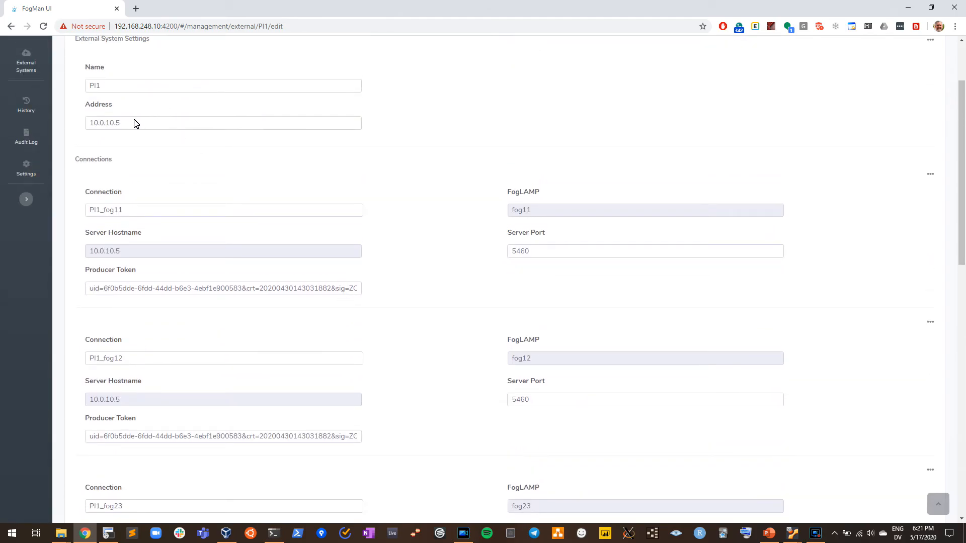
scroll(248, 237, down, 12)
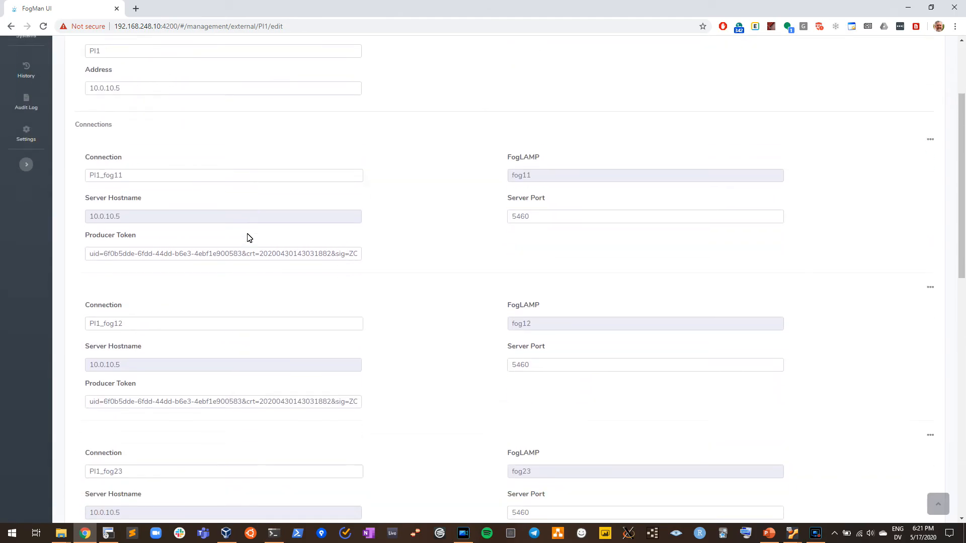
scroll(248, 238, down, 2)
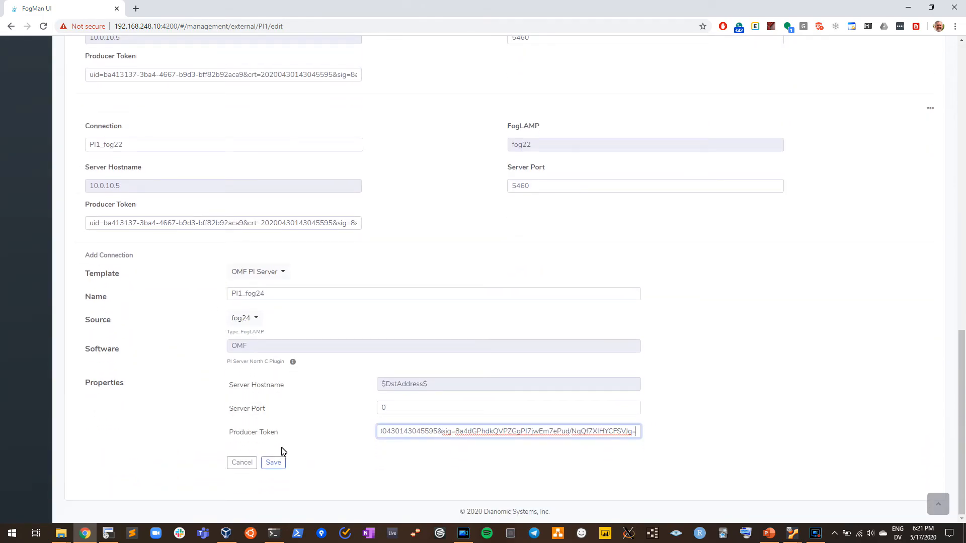
click(273, 463)
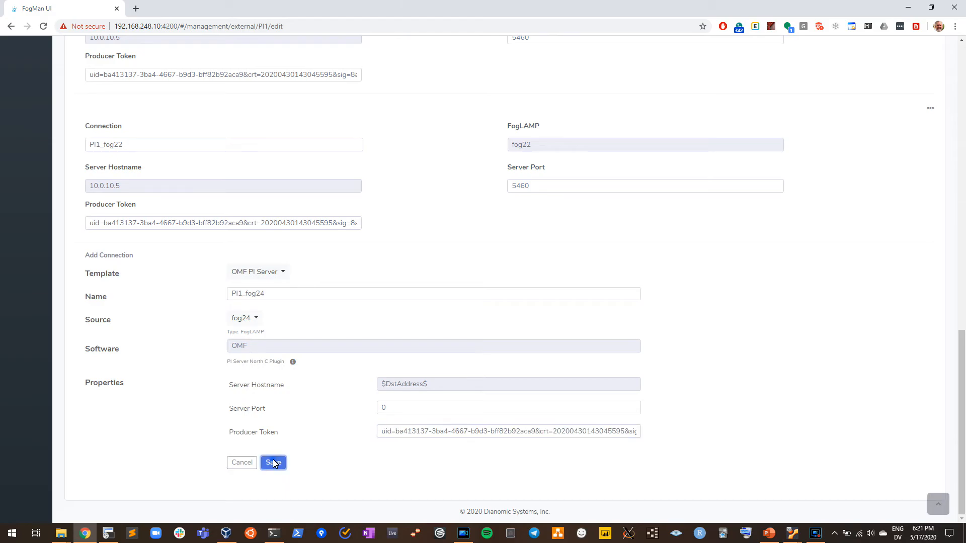
scroll(270, 251, up, 15)
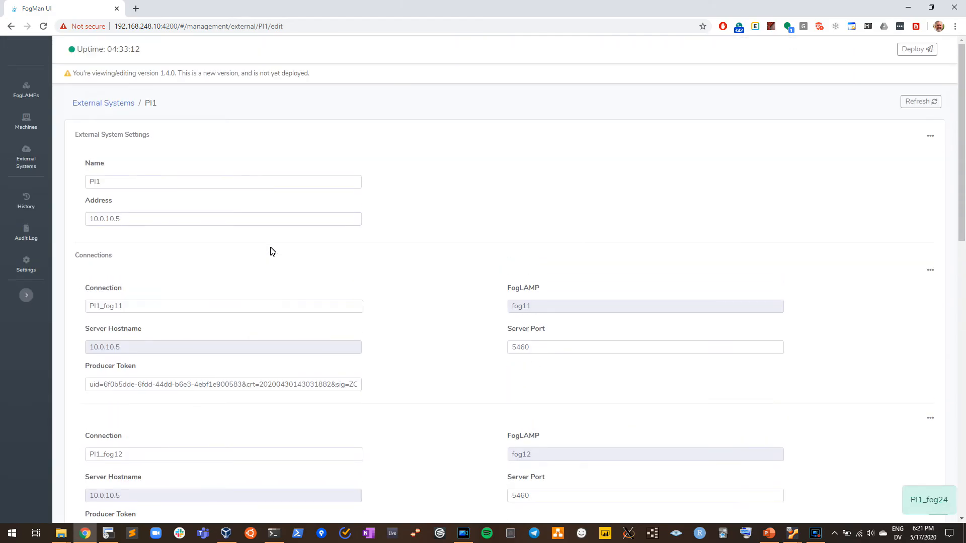
- Check fog24's north and south connections in the FogLAMPs overview, and deploy configuration version 1.4.0
click(28, 96)
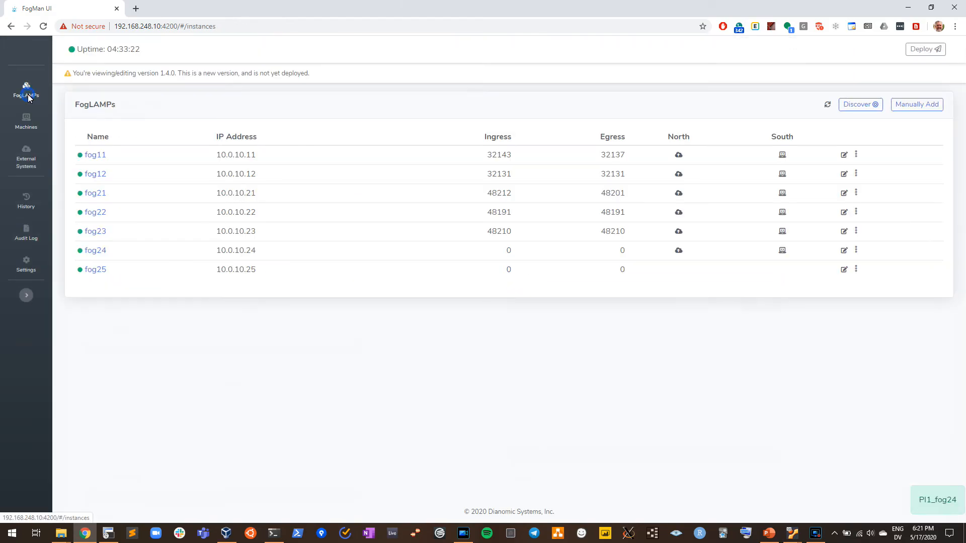
mouse_move(680, 255)
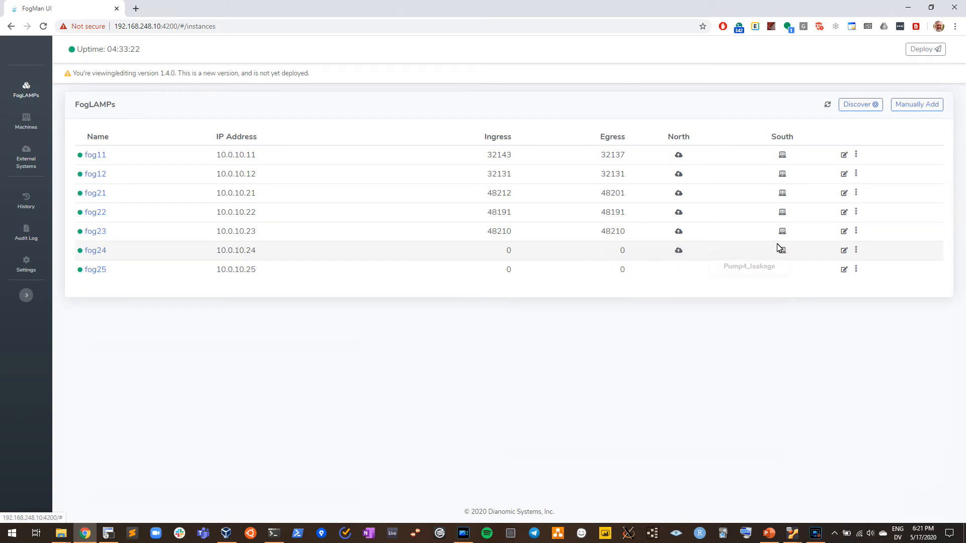
mouse_move(788, 258)
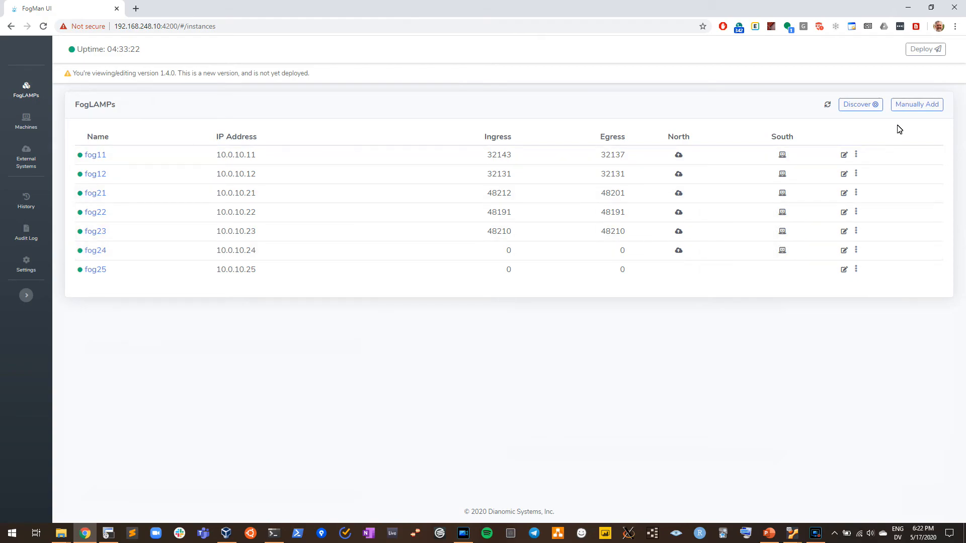
click(925, 50)
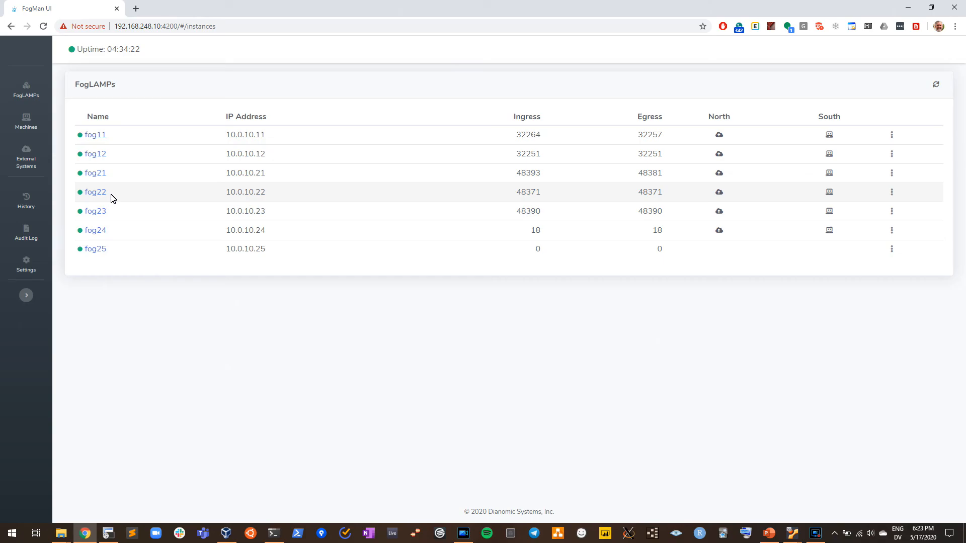
- Inspect fog11's configuration: the advanced settings of its south service Fan1_speed, its installed software packages and its schedules
click(95, 135)
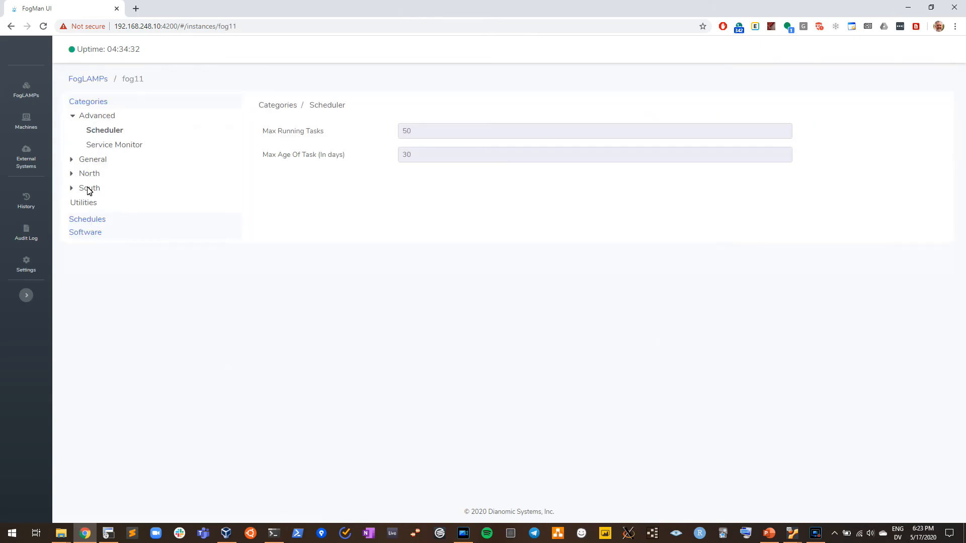
click(89, 188)
click(71, 189)
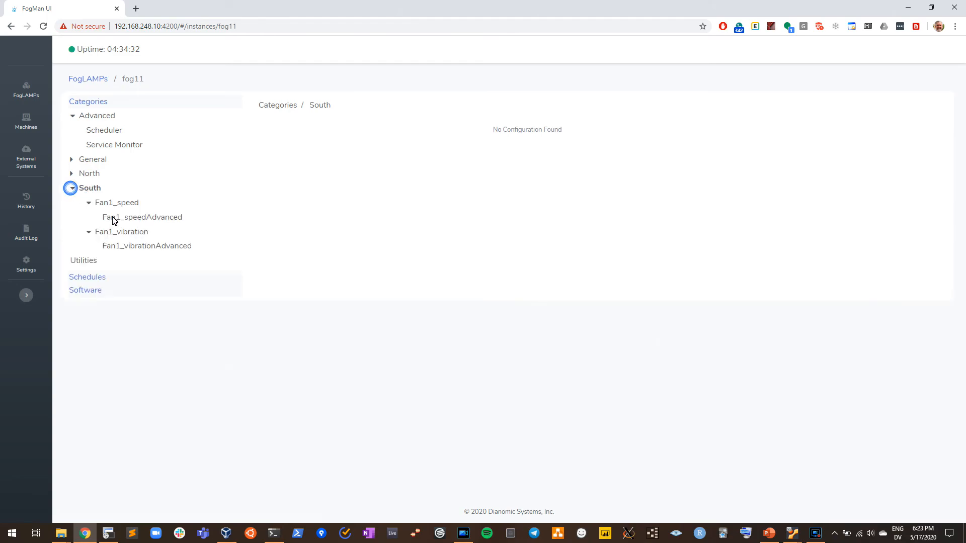
click(147, 217)
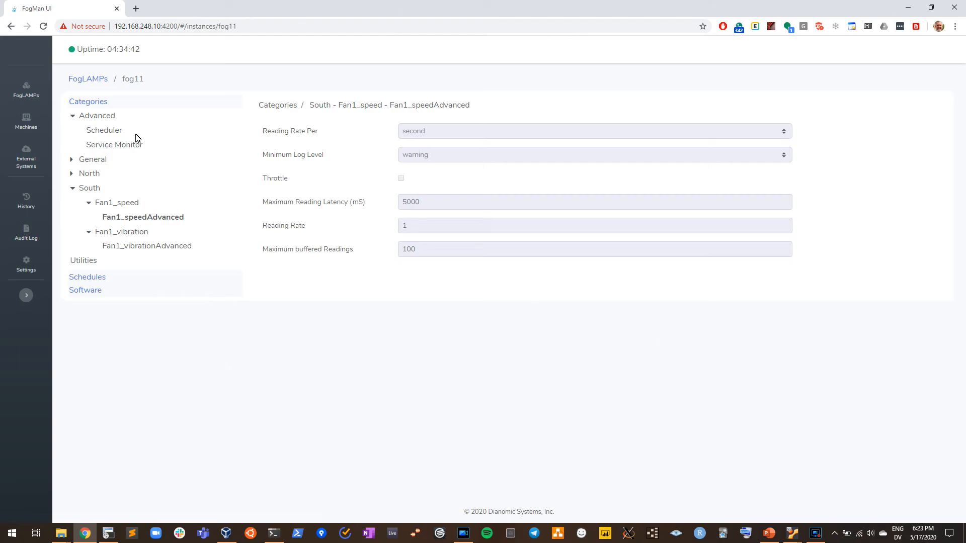
click(86, 291)
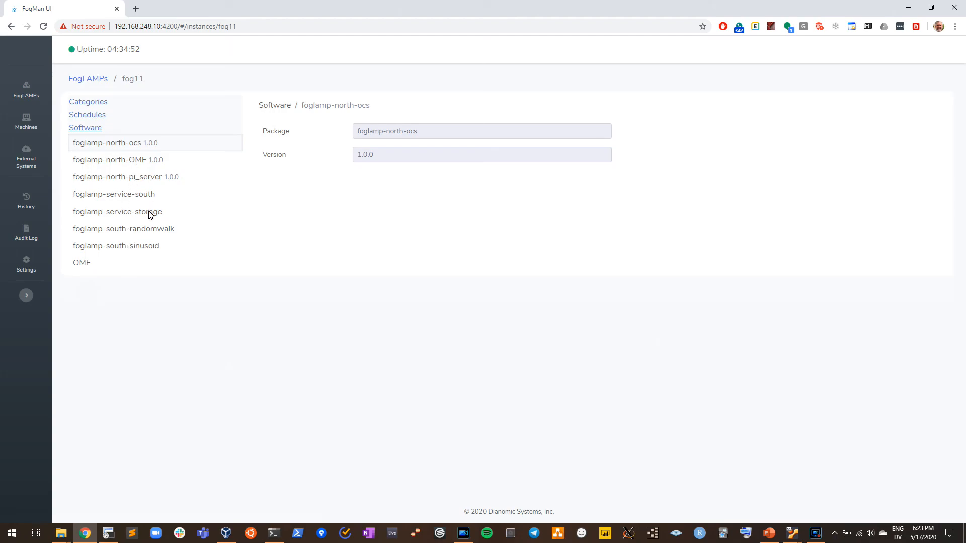
click(95, 118)
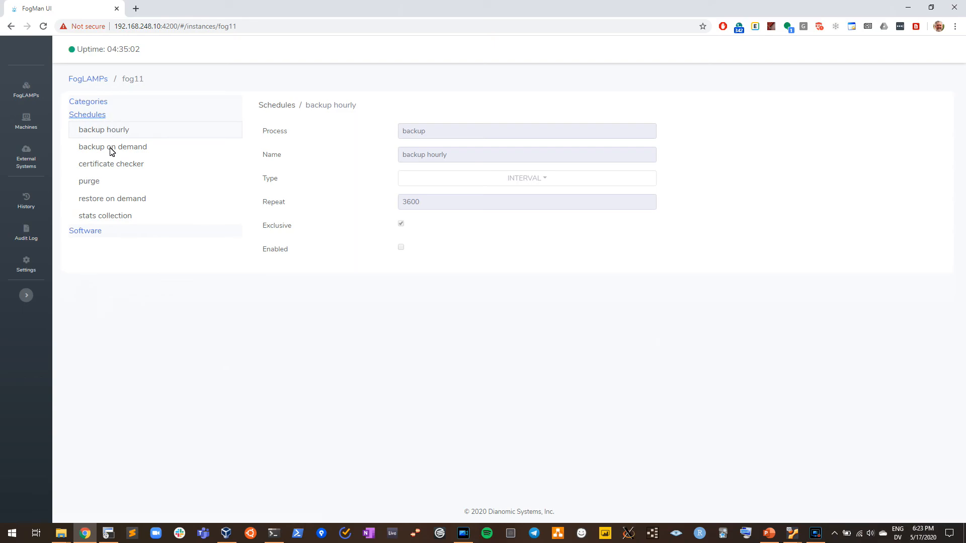
- Leave fog11, review which FogLAMP each machine is connected to, and return to the FogLAMPs overview
click(94, 81)
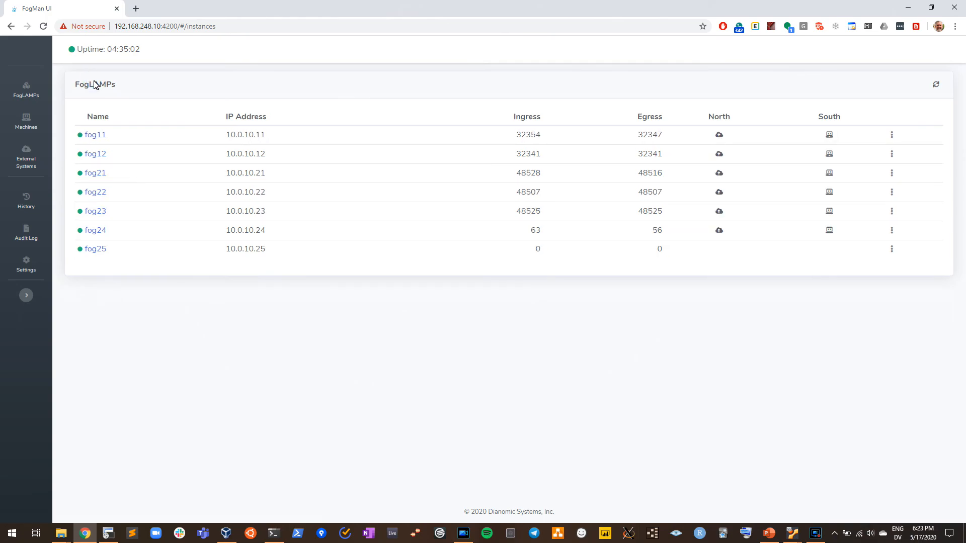
click(25, 122)
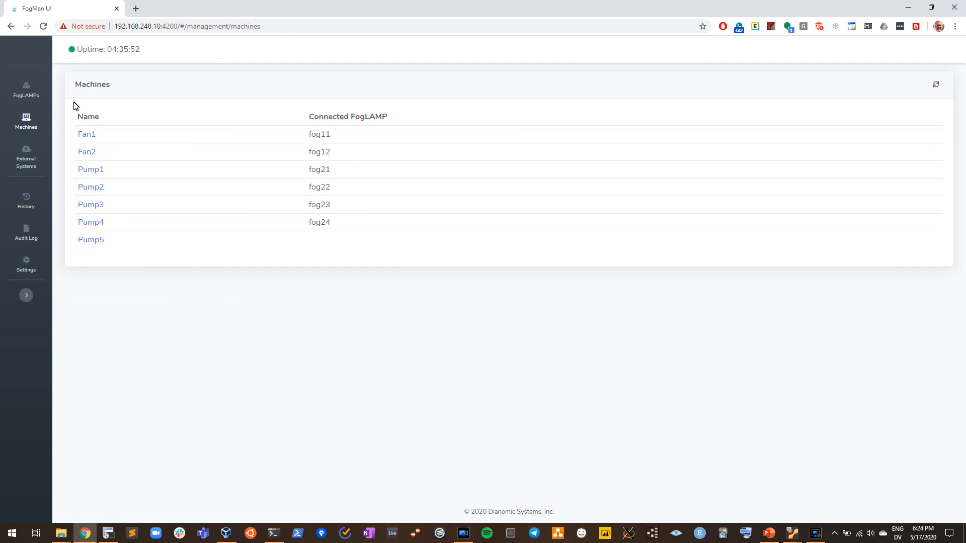
click(26, 85)
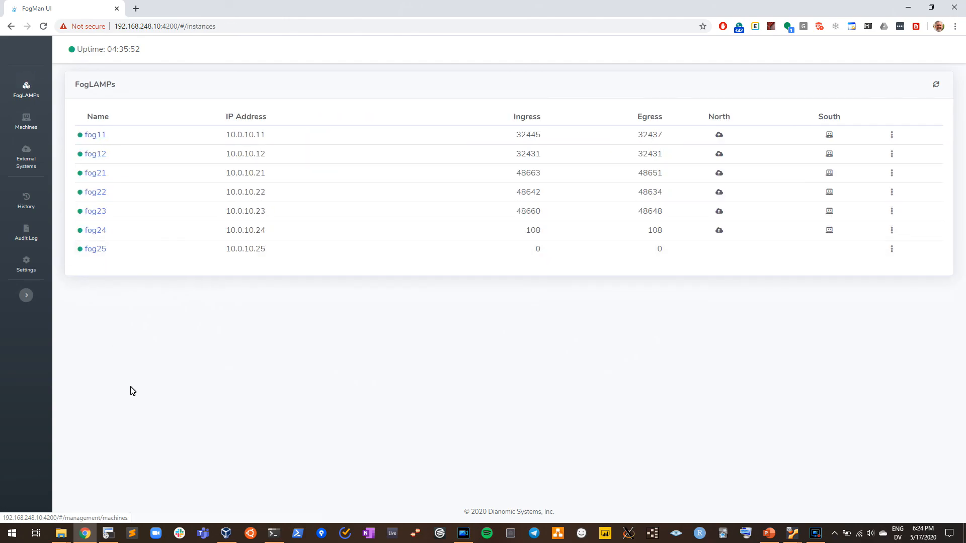